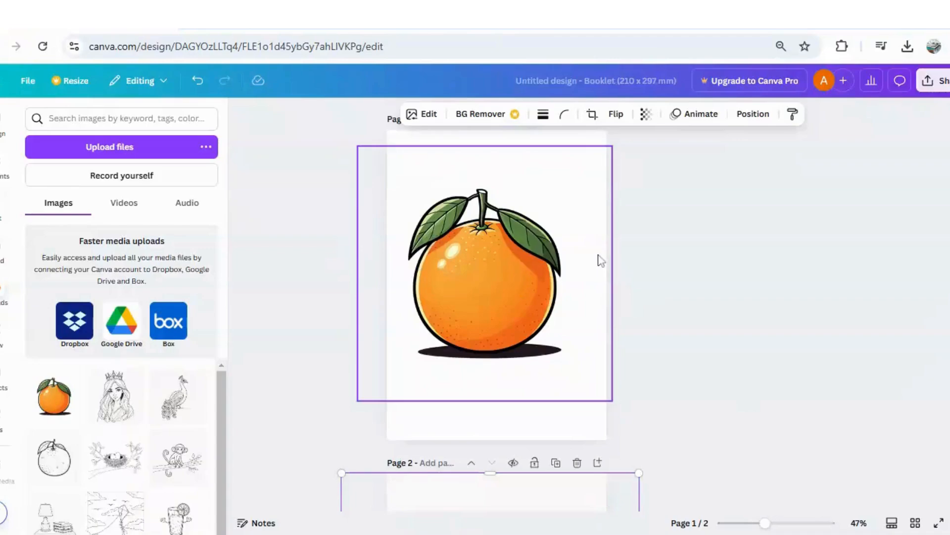
Step: Compare the colored orange on page 1 with the black-and-white orange line art on page 2
click(700, 321)
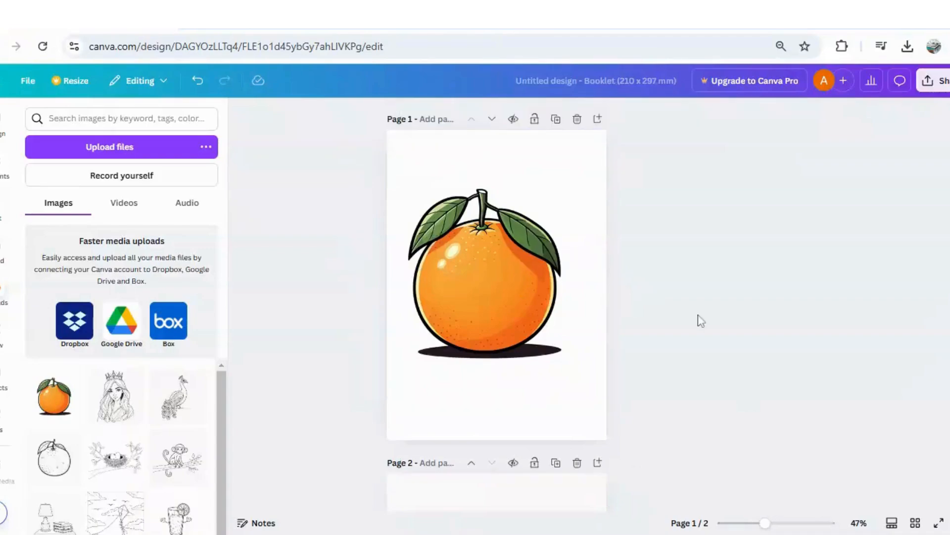
click(527, 263)
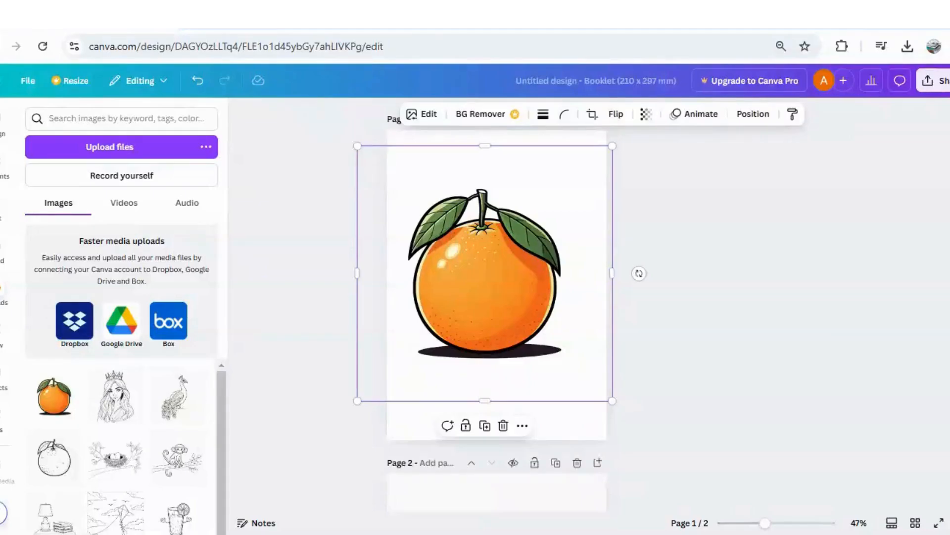
scroll(495, 307, down, 5)
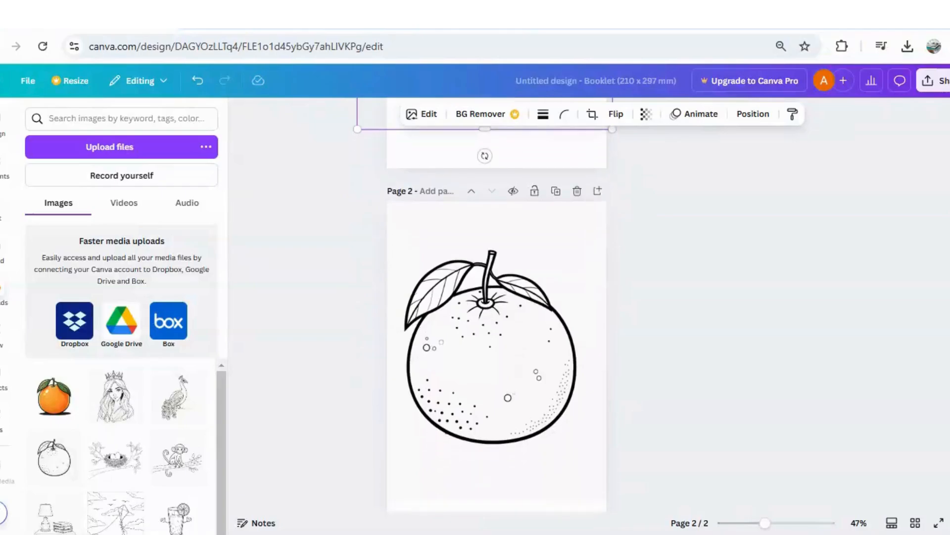
scroll(495, 307, down, 1)
scroll(647, 248, up, 5)
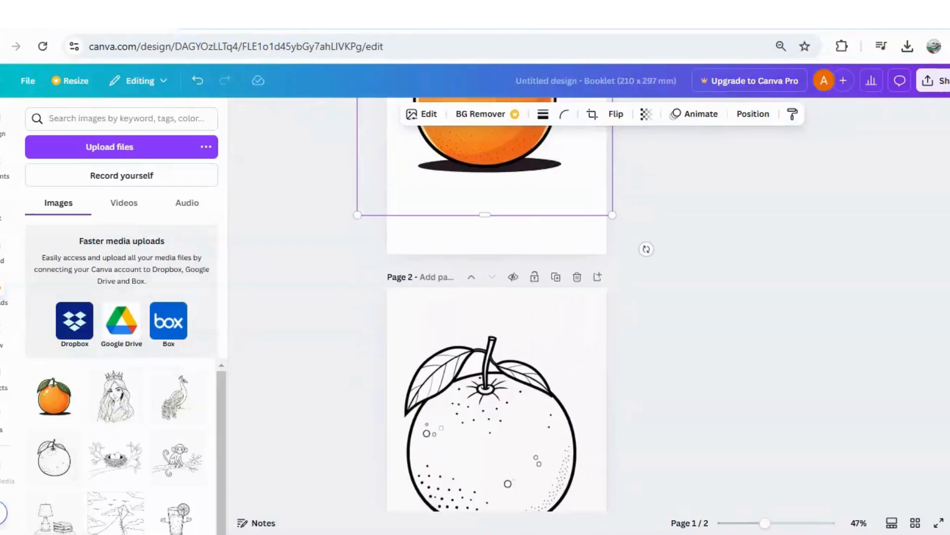
scroll(495, 297, up, 2)
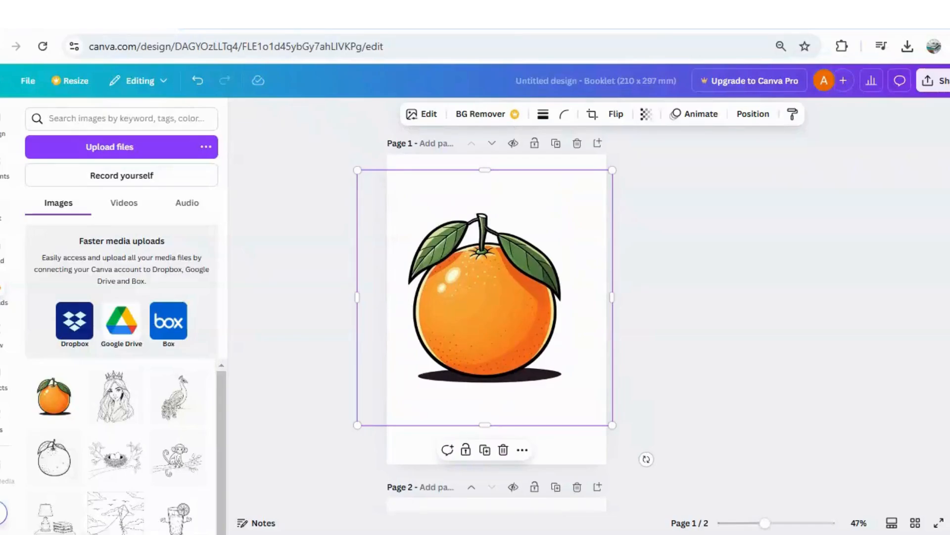
Step: Switch to Photopea and open the Santa image image_fx_ (47) from the computer
key(ctrl+Tab)
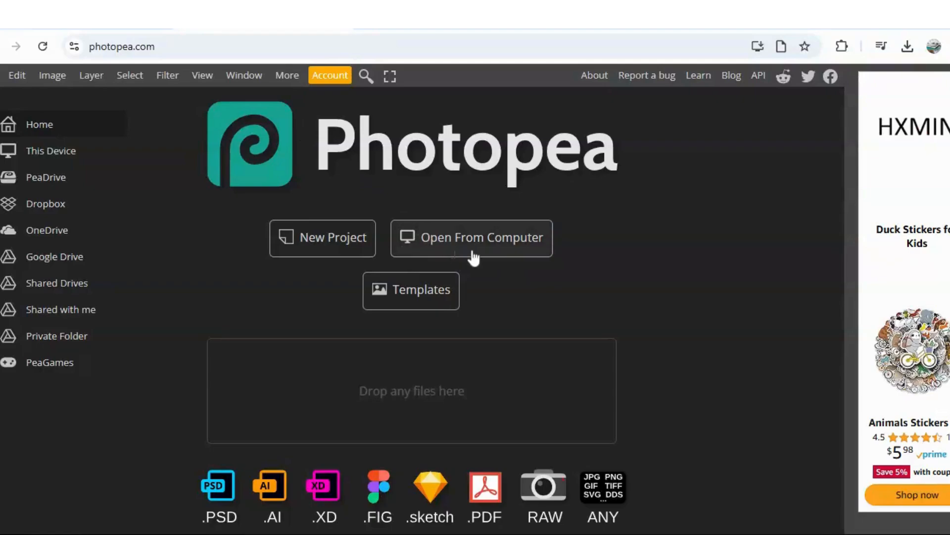
click(513, 256)
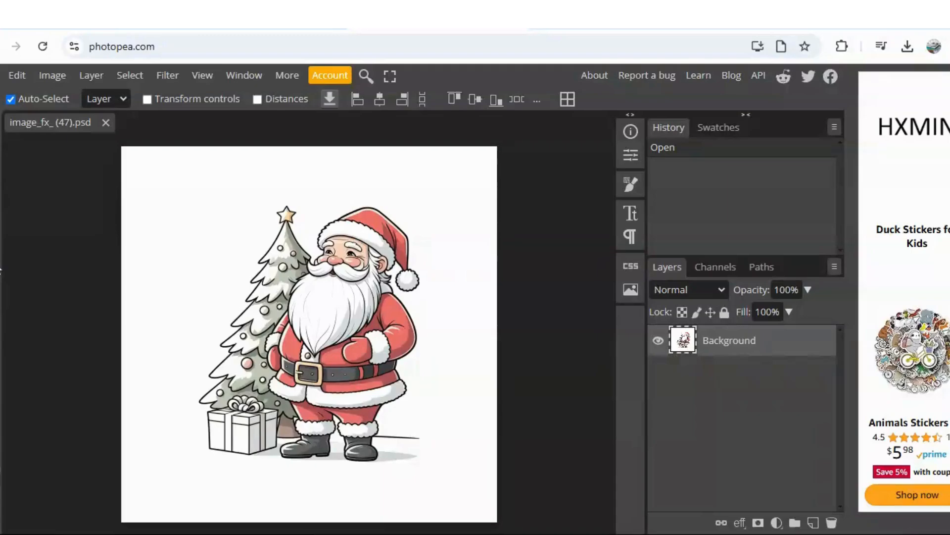
Step: Choose the Paint Bucket Tool instead of the Gradient Tool for filling the Santa image
click(1, 275)
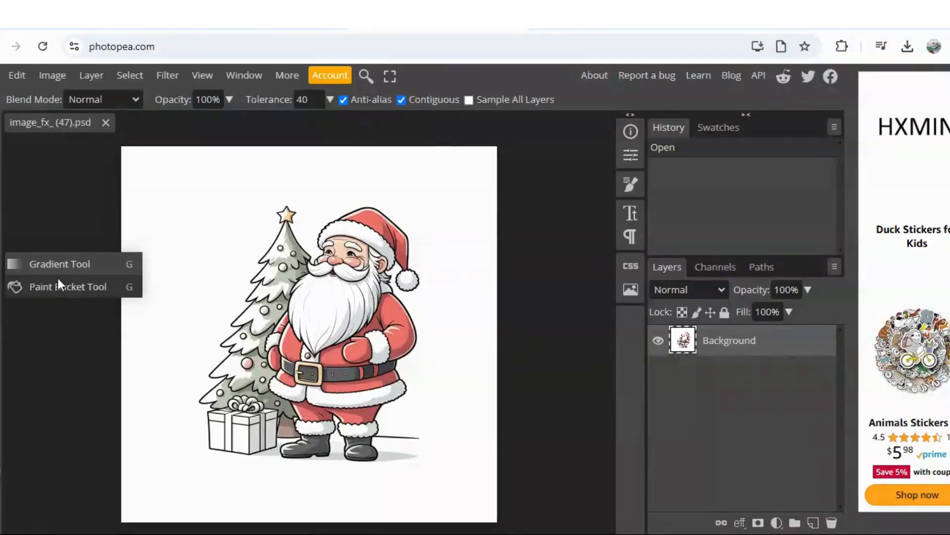
click(39, 262)
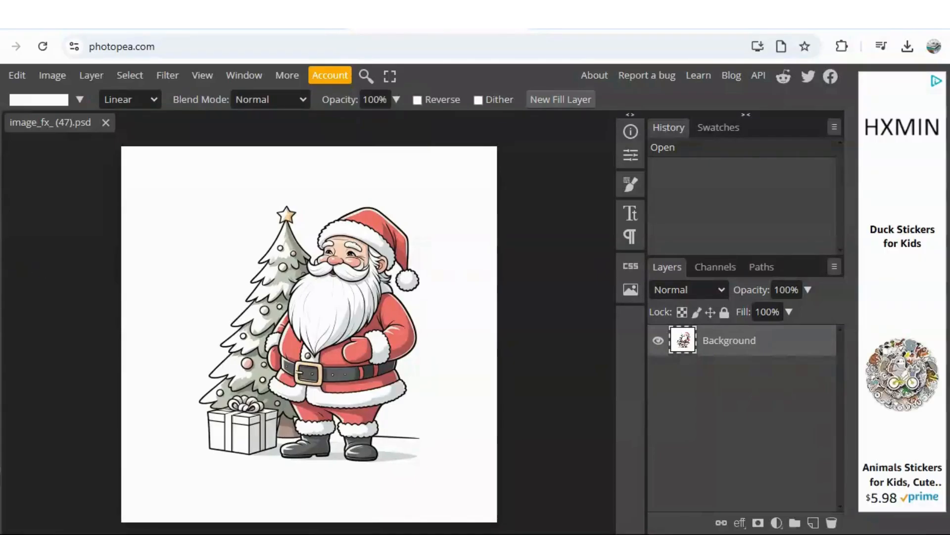
right_click(1, 264)
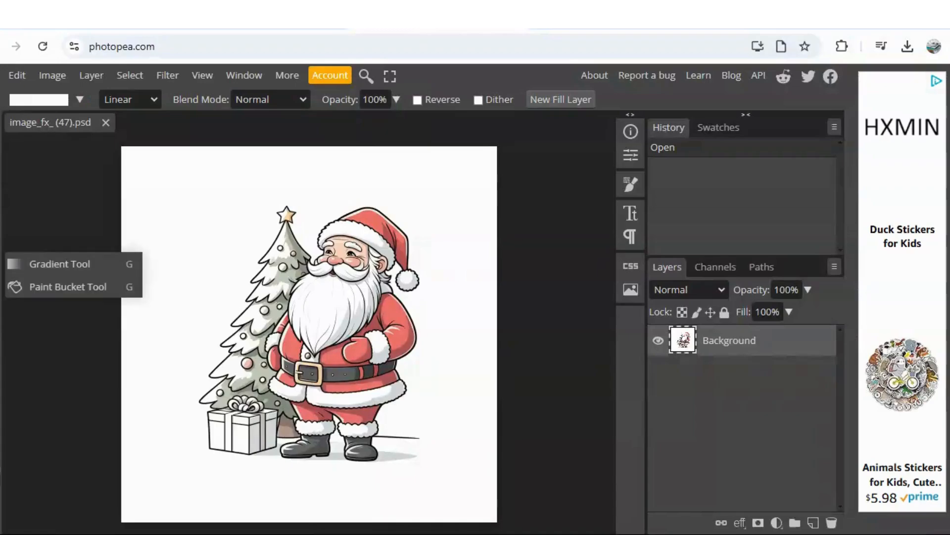
click(30, 287)
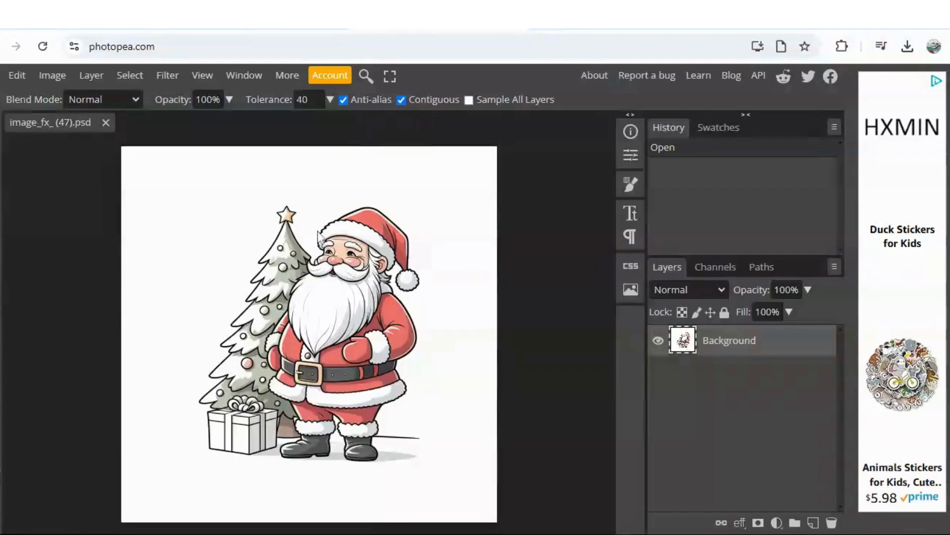
Step: Adjust the zoom until the Santa and tree illustration is shown enlarged in the canvas area
click(202, 77)
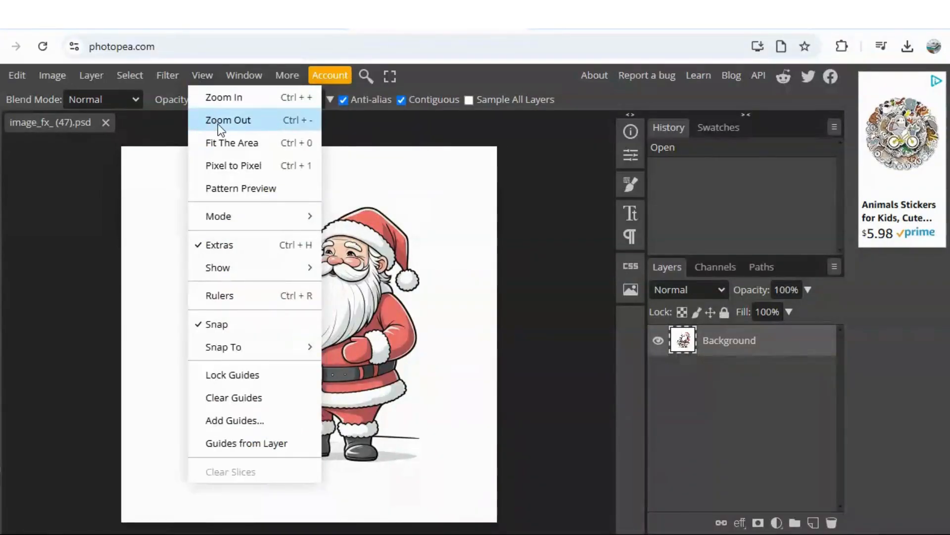
click(217, 120)
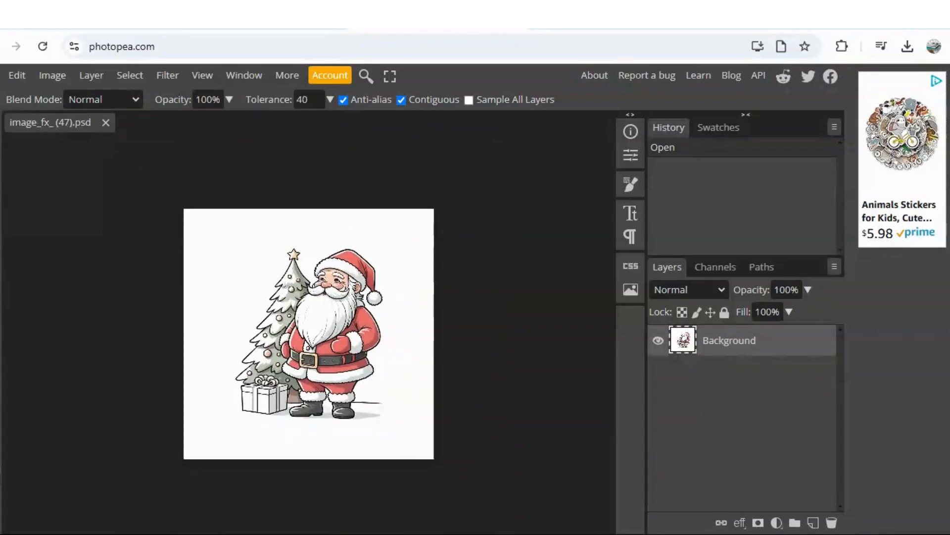
click(203, 76)
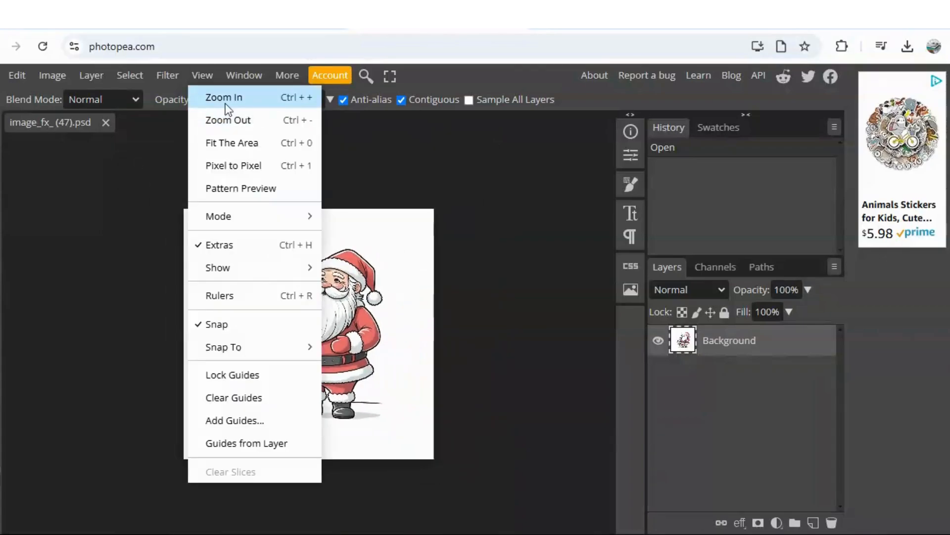
click(225, 99)
click(215, 76)
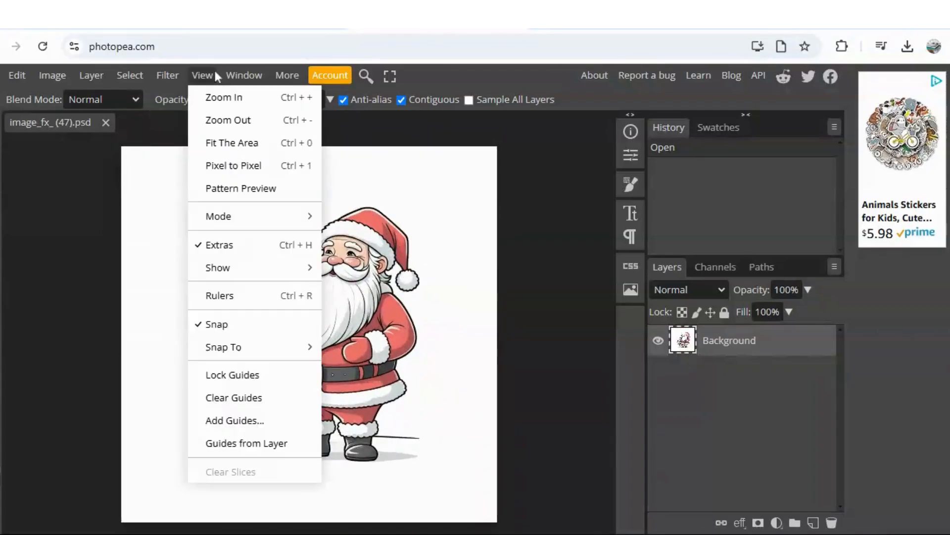
click(221, 95)
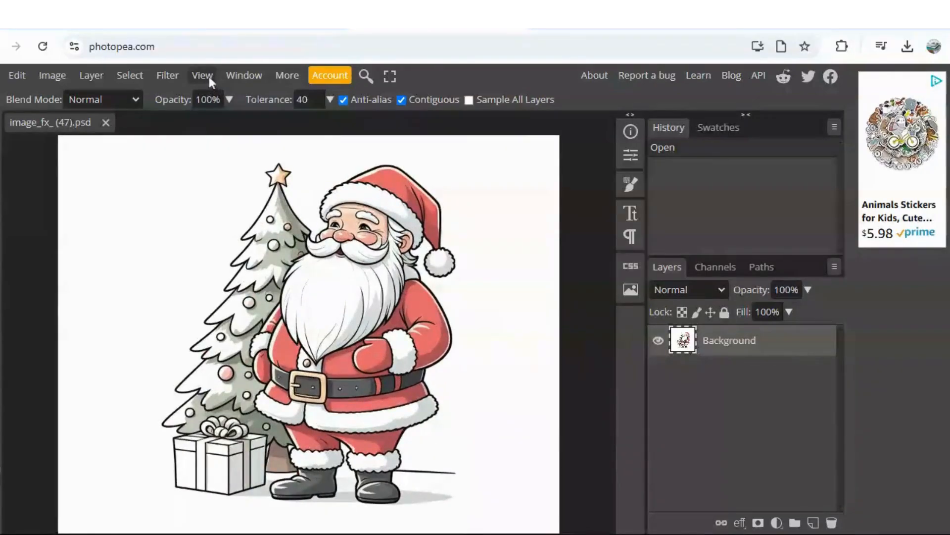
click(209, 76)
click(217, 96)
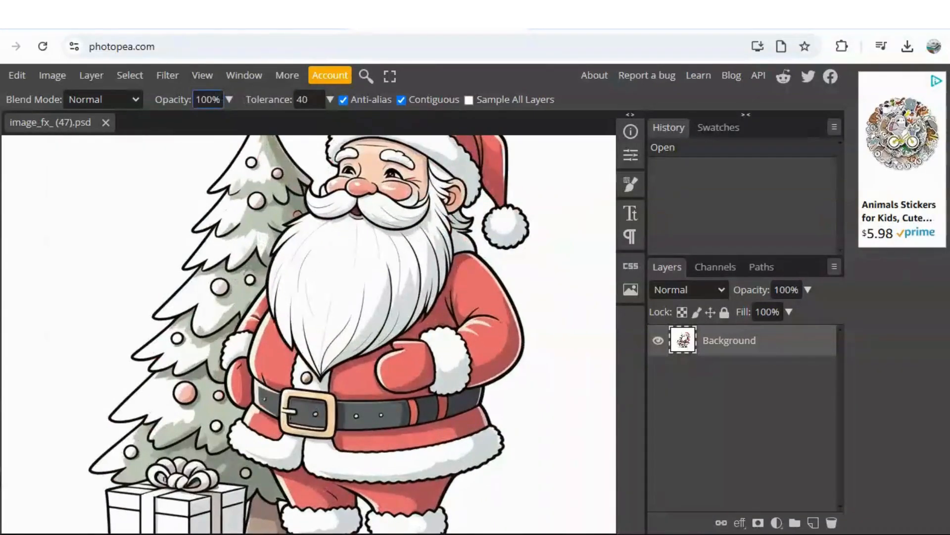
click(205, 75)
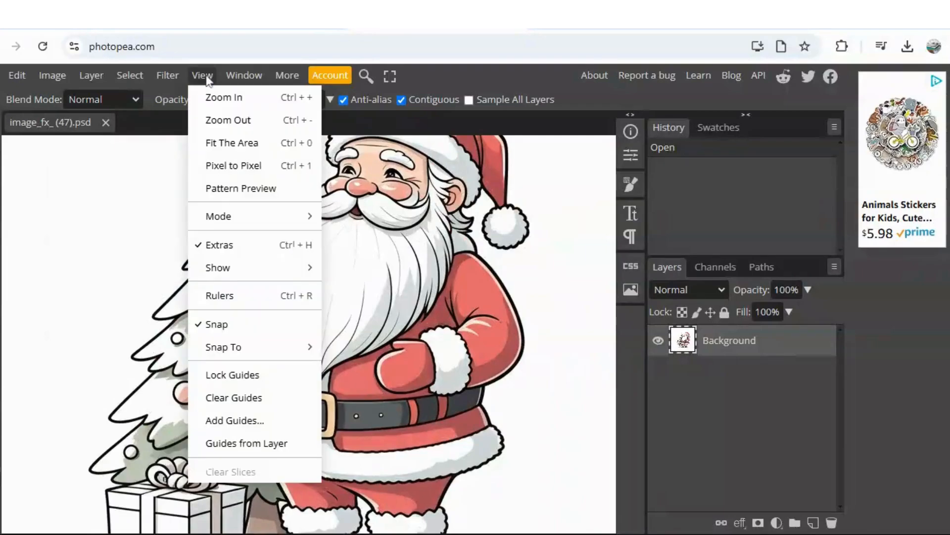
click(216, 119)
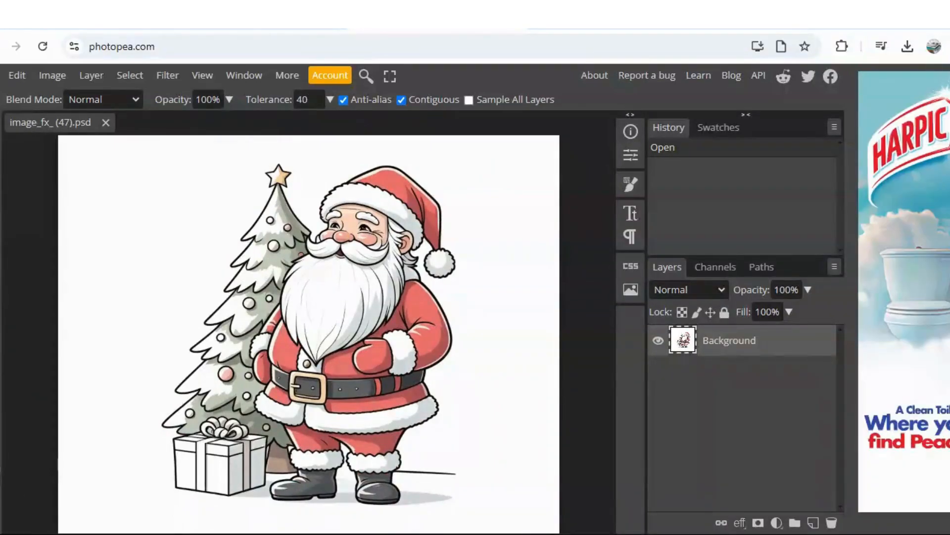
Step: Set the fill color to hex ffffff and apply it at the upper edge of Santa's white hat trim
click(0, 468)
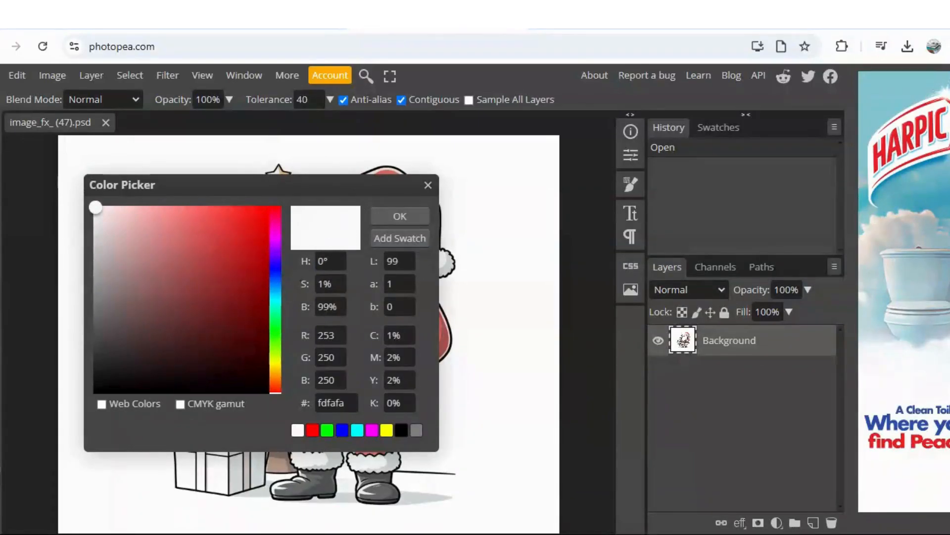
double_click(331, 403)
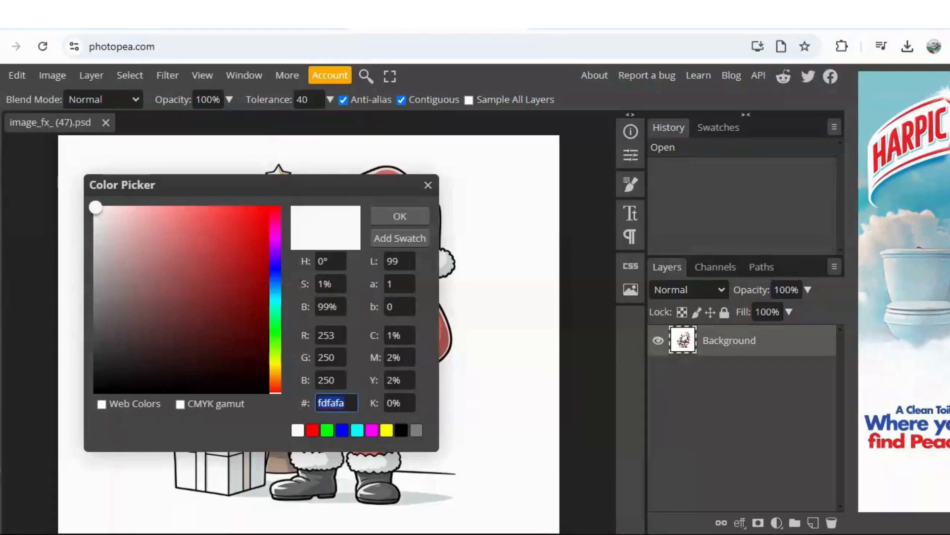
text(ffffff)
click(401, 217)
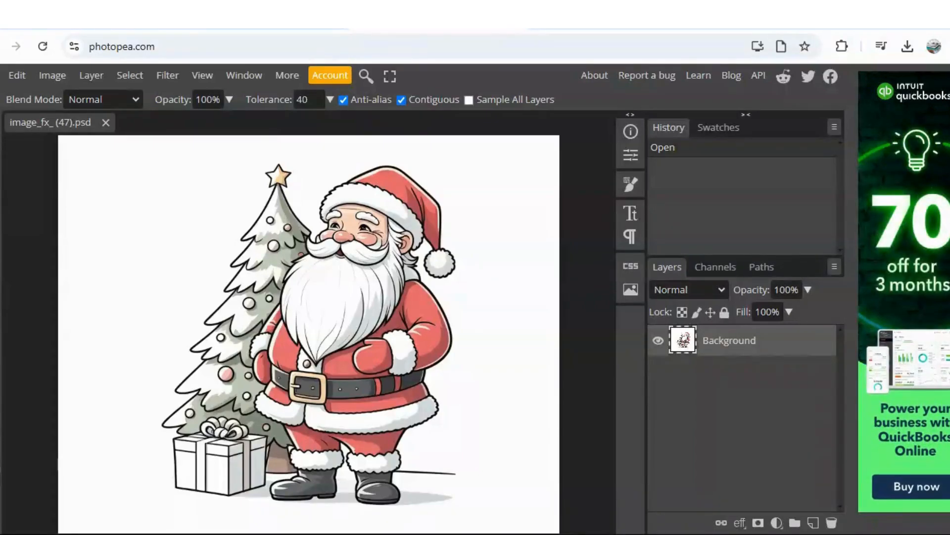
click(350, 188)
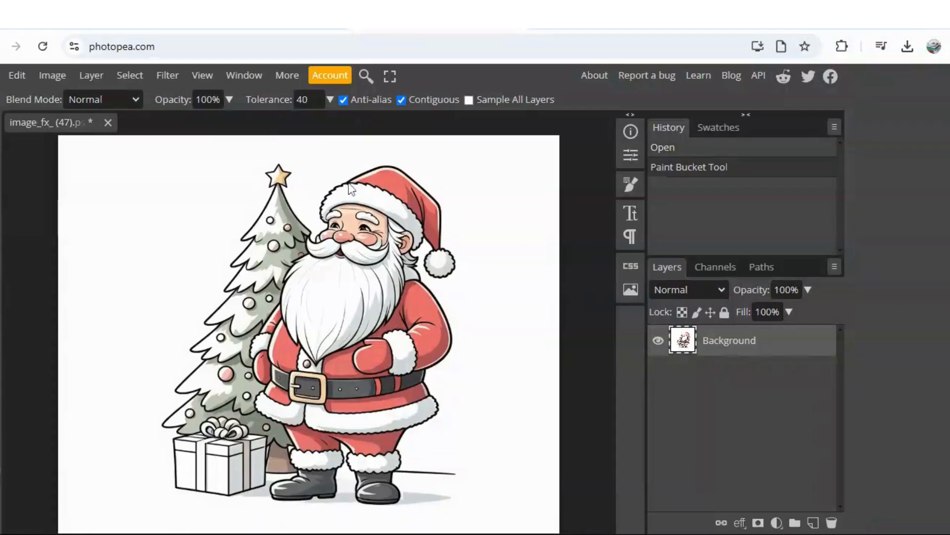
Step: Try filling the black outline at Santa's hat trim with white, and undo the last two fills
click(351, 188)
click(349, 188)
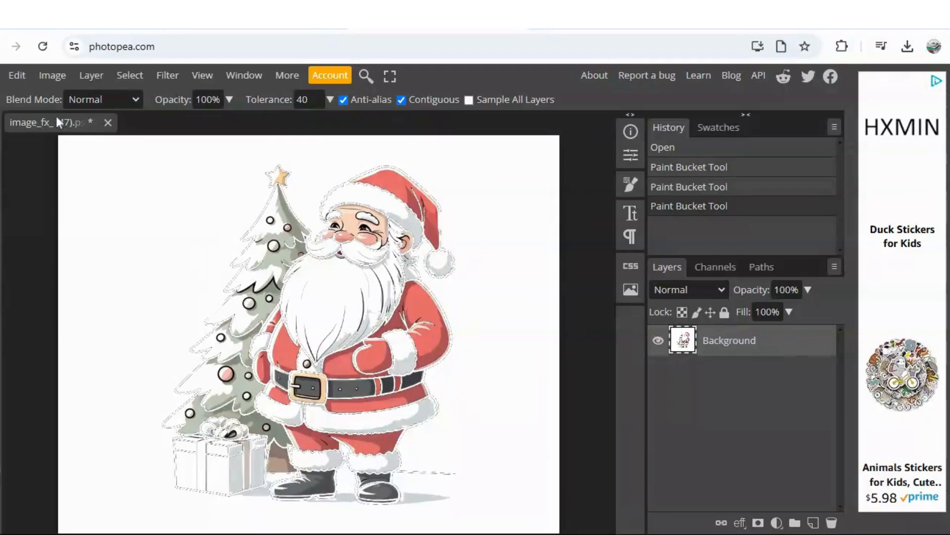
click(16, 75)
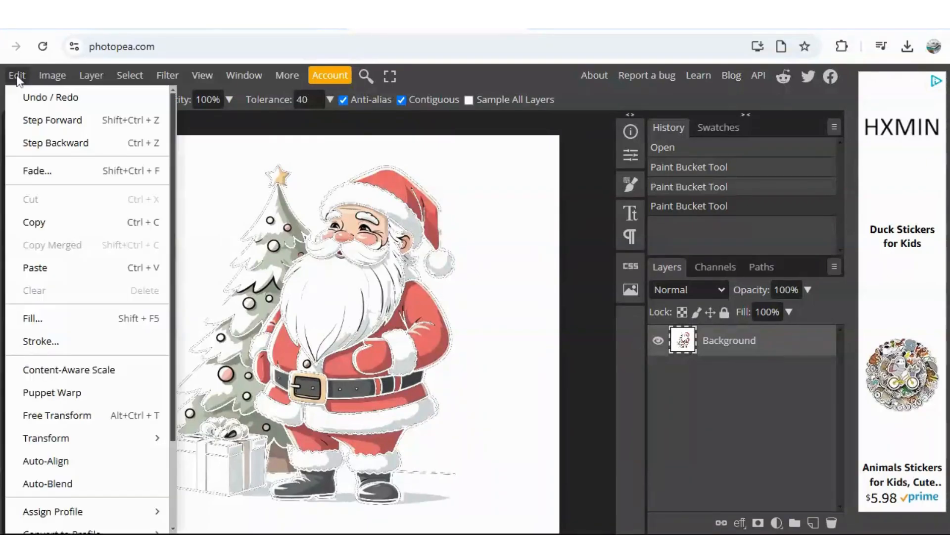
click(43, 144)
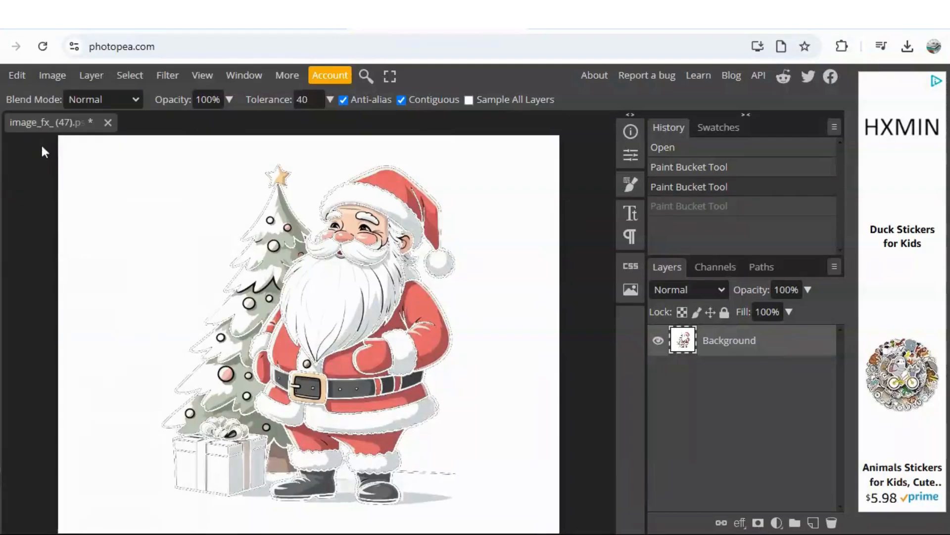
click(16, 76)
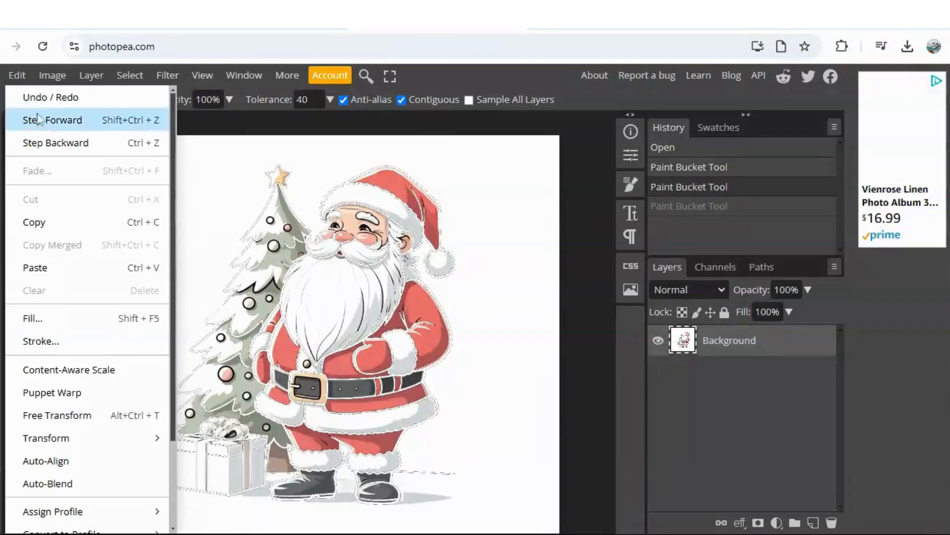
click(46, 144)
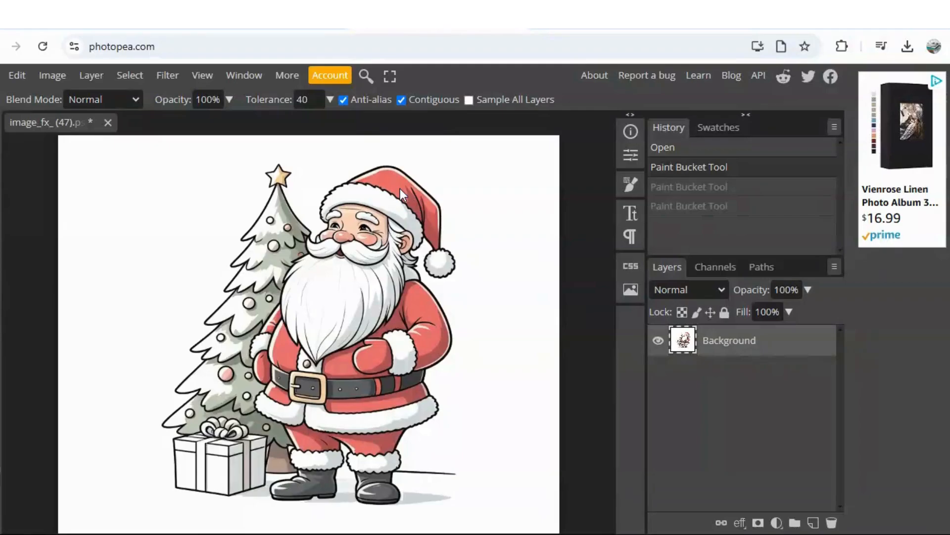
Step: Fill the red areas of Santa's hat with white and undo the last misplaced fill
key(ctrl+shift+z)
key(ctrl+shift+z)
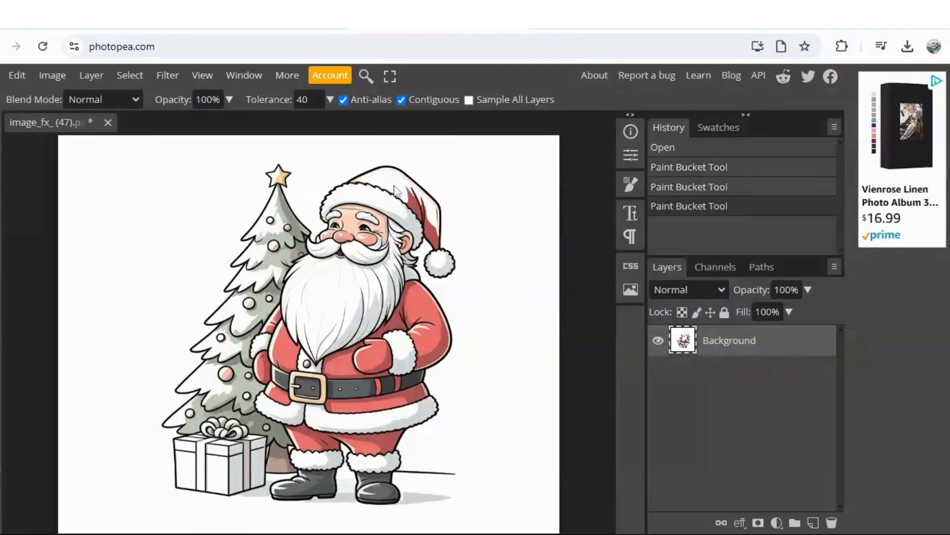
click(415, 212)
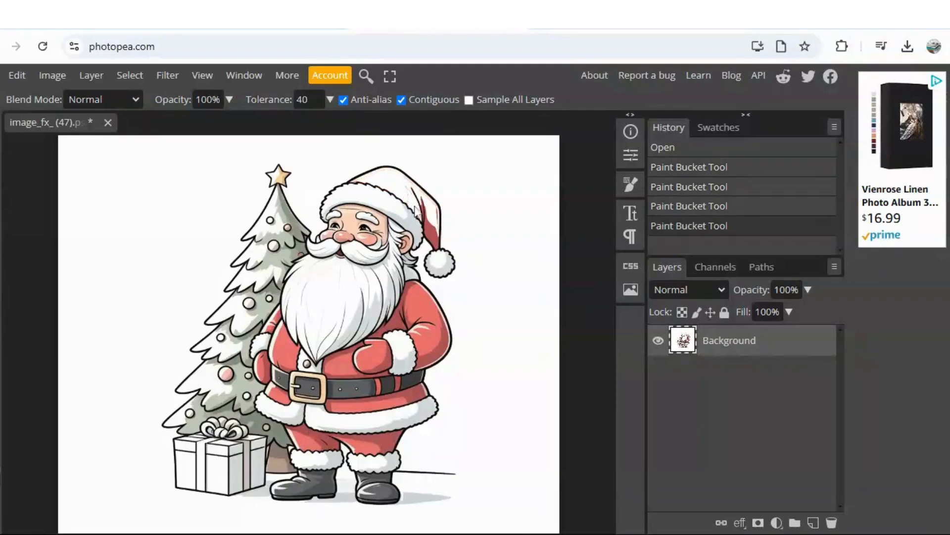
click(424, 216)
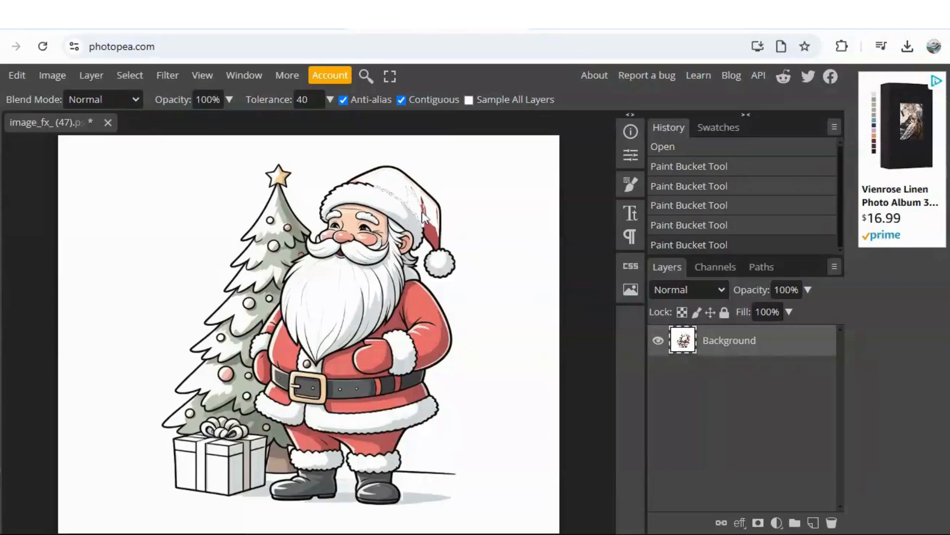
click(16, 75)
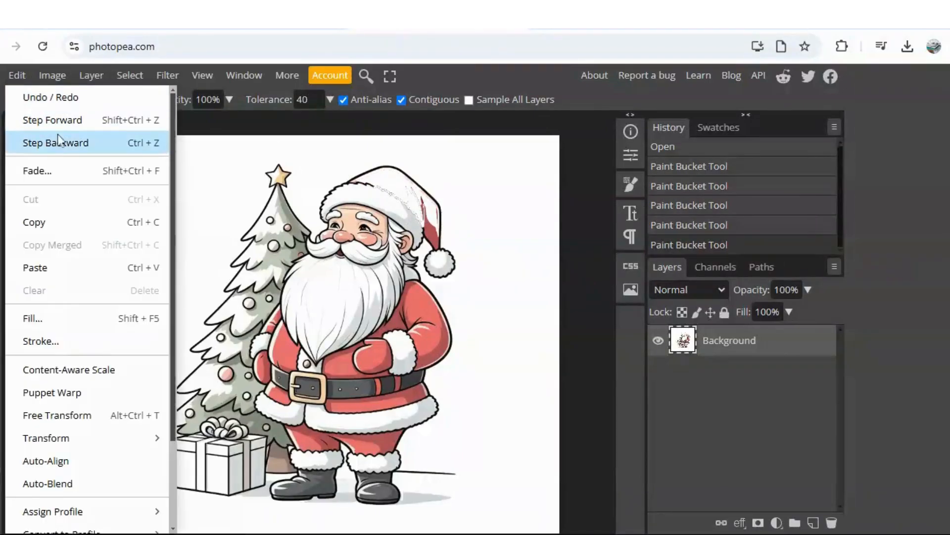
click(55, 142)
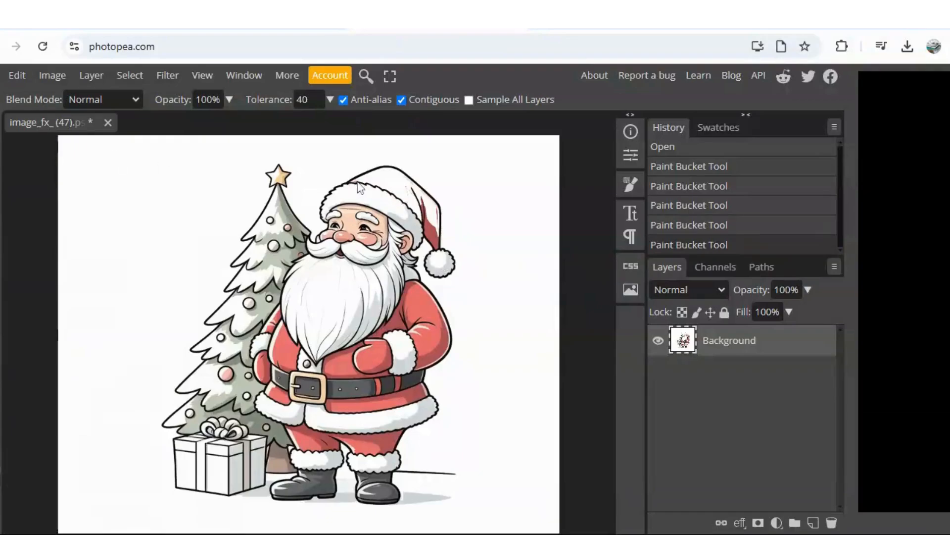
Step: Fill the remaining red and dark red areas of Santa's hanging hat tip with white
click(199, 76)
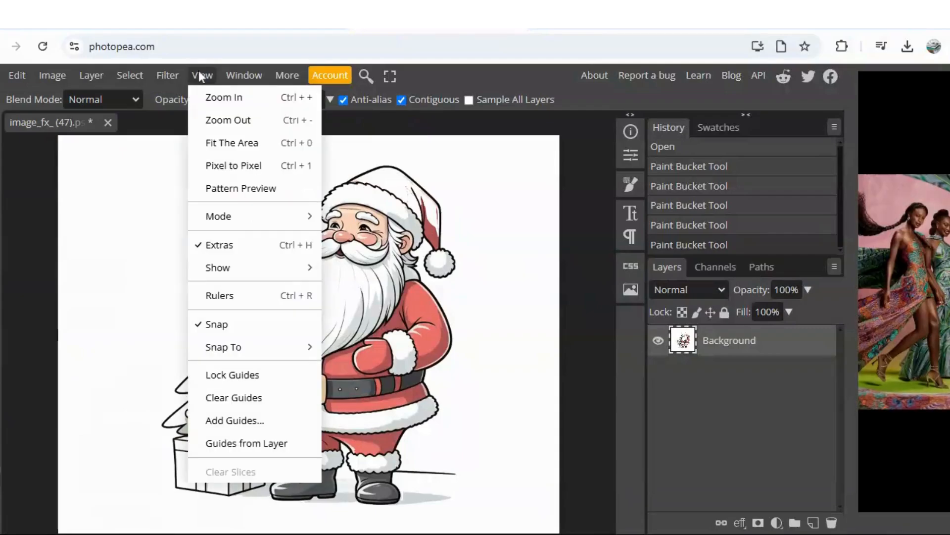
click(234, 99)
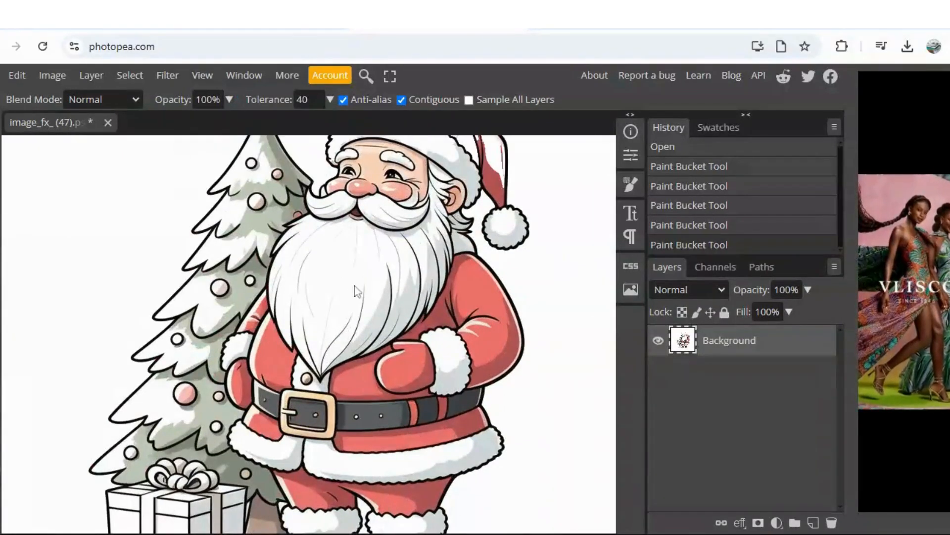
click(497, 192)
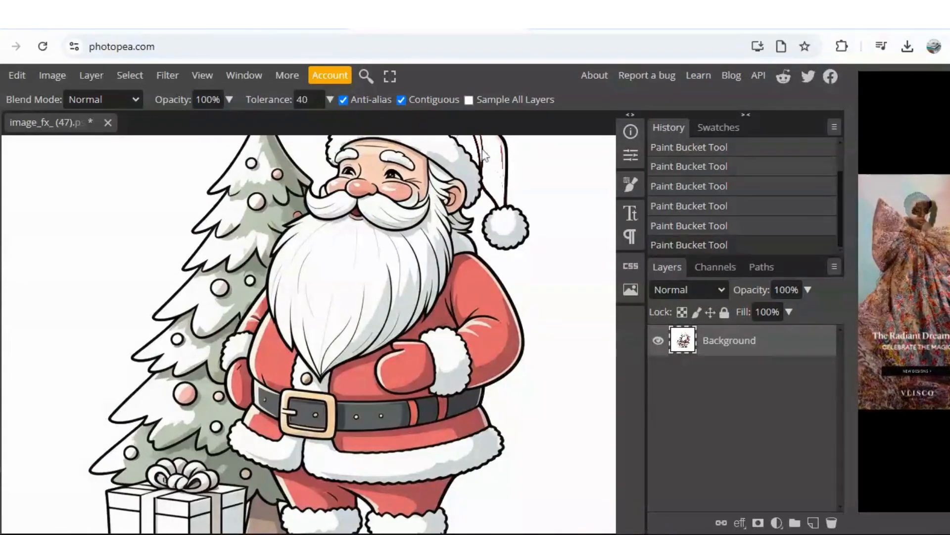
click(505, 166)
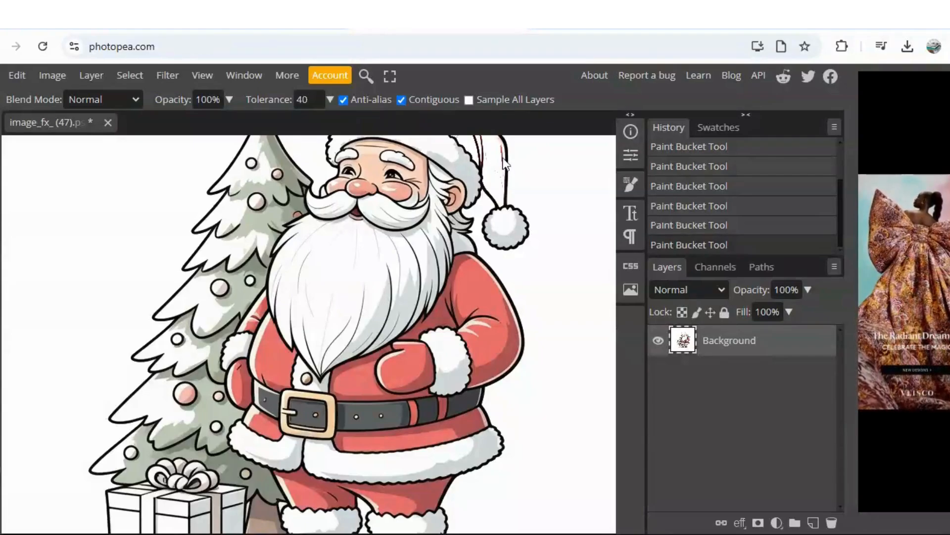
click(502, 158)
click(503, 149)
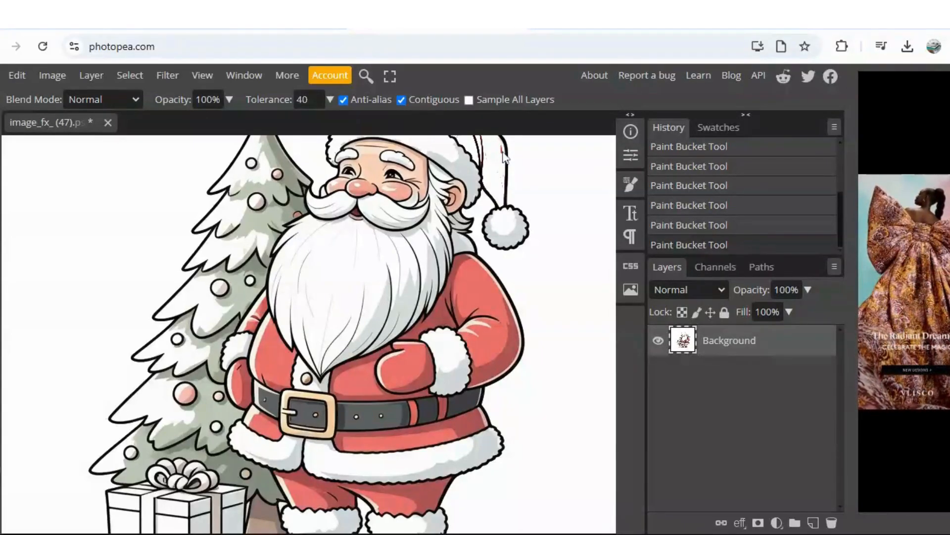
click(504, 157)
Step: Fill the grey shading of the hat's pom-pom and the fur trim beside Santa's ear with white
click(504, 233)
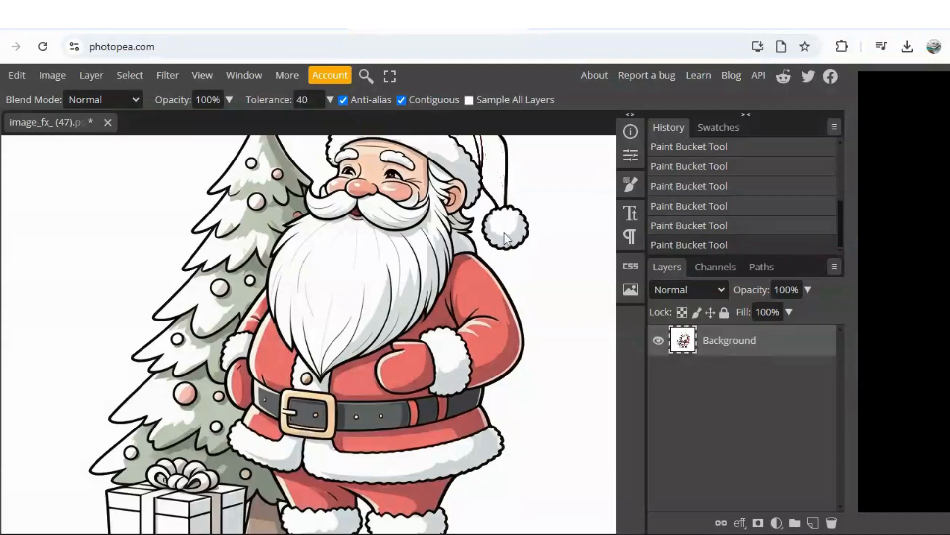
click(518, 235)
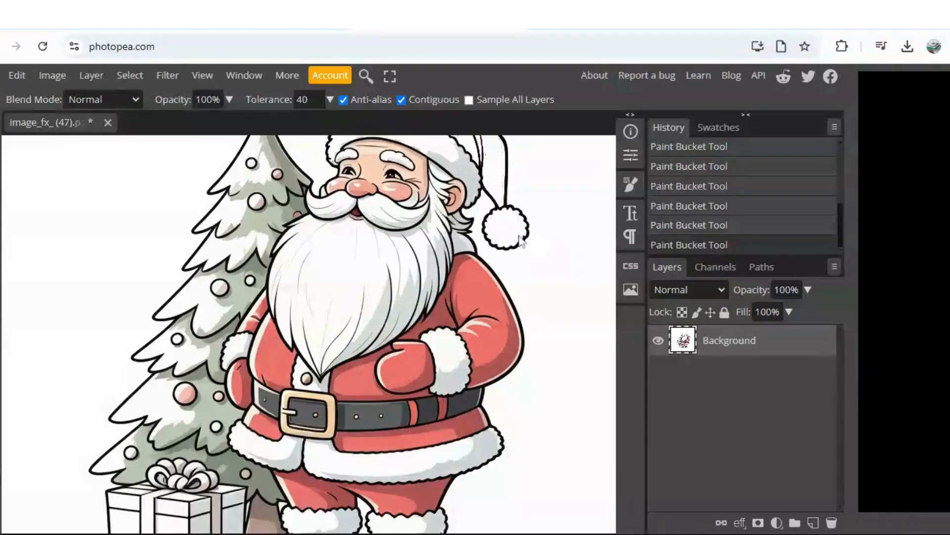
click(474, 191)
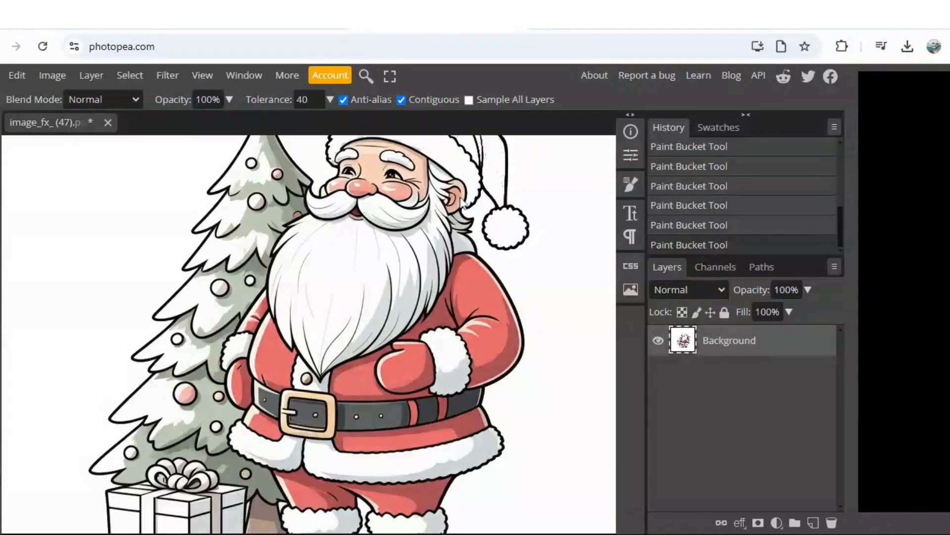
Step: Fill the skin tones of Santa's ear and the shaded sideburn hair beside it with white
click(461, 202)
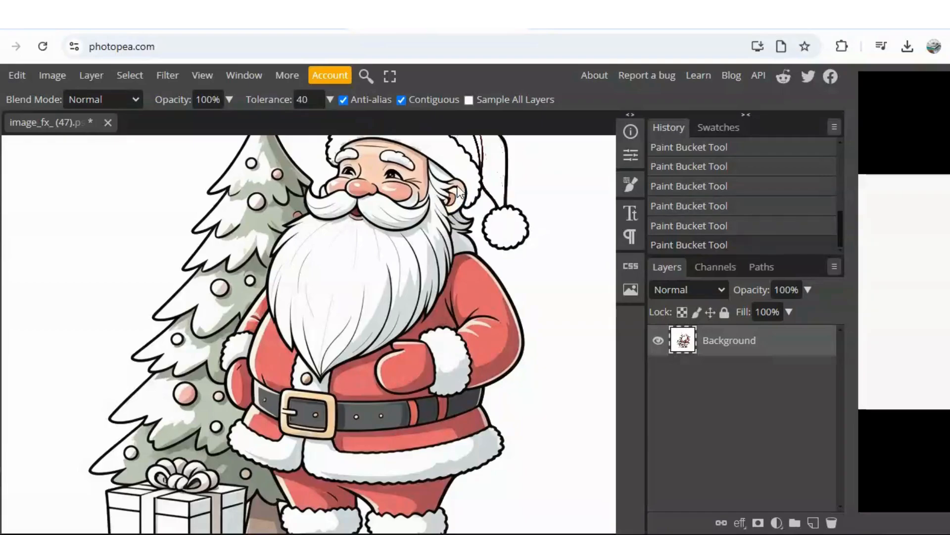
click(459, 185)
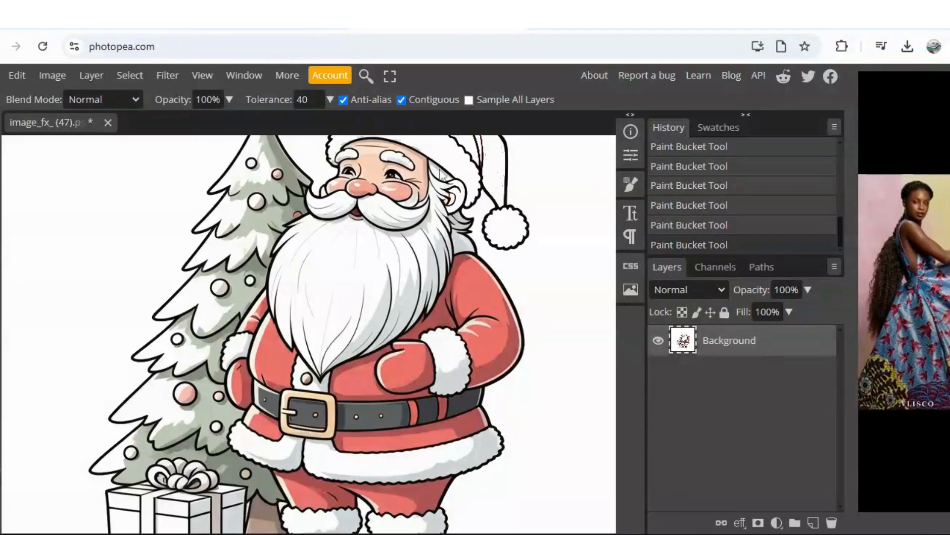
click(437, 192)
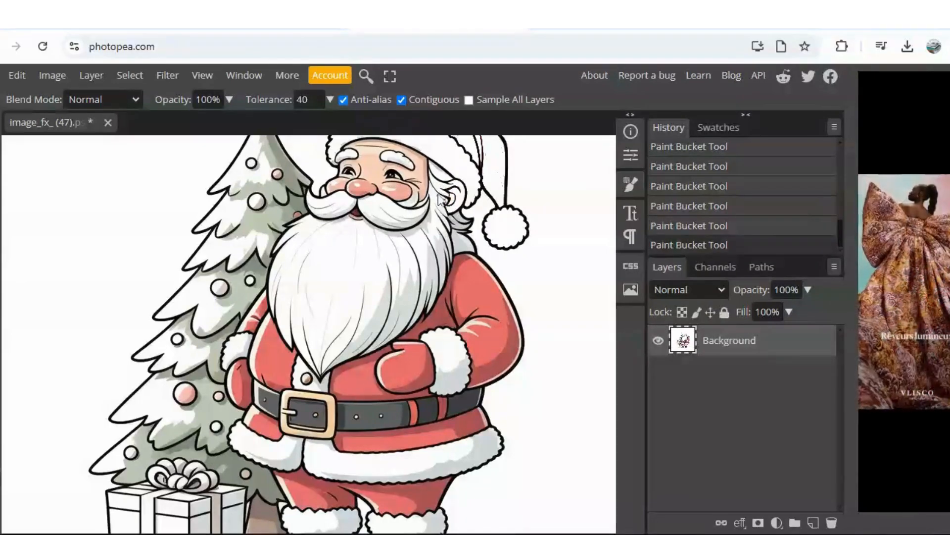
click(439, 203)
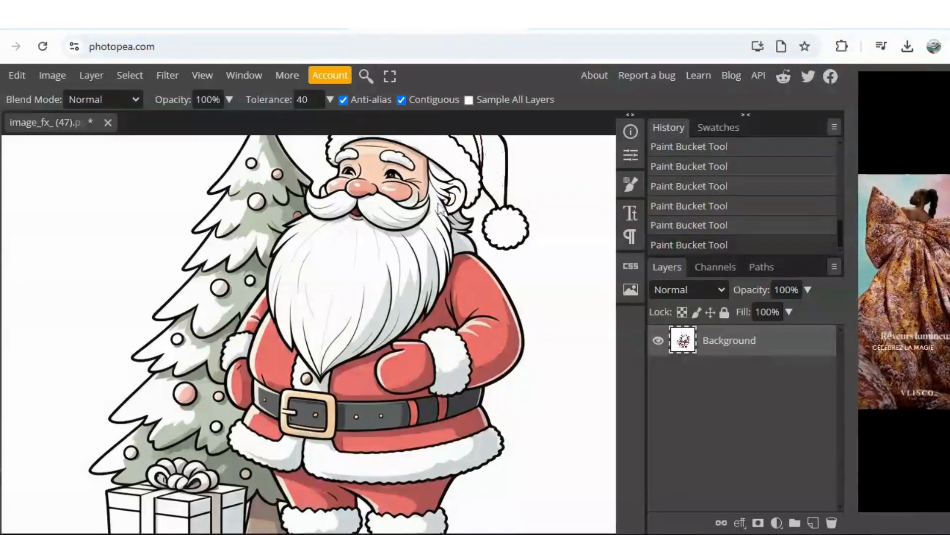
Step: Fill the grey shading across Santa's beard with white, from beside the cheek down to the tip
click(418, 248)
click(405, 255)
click(364, 315)
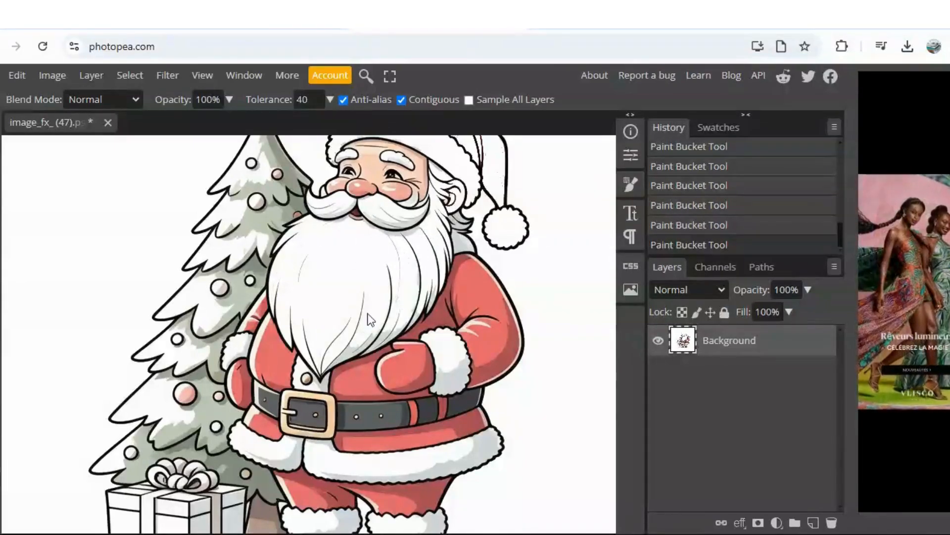
click(352, 352)
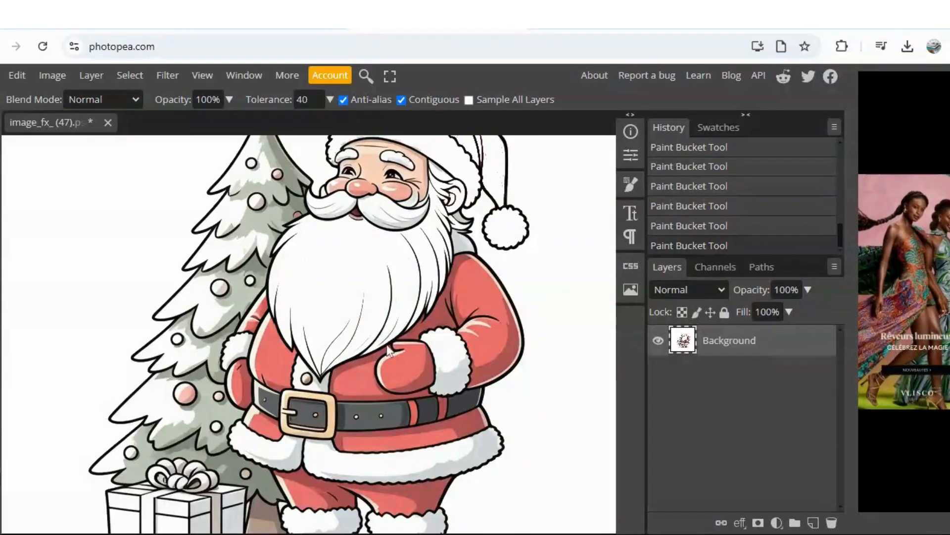
Step: Fill the grey shading on both halves of Santa's moustache with white
click(325, 208)
click(343, 208)
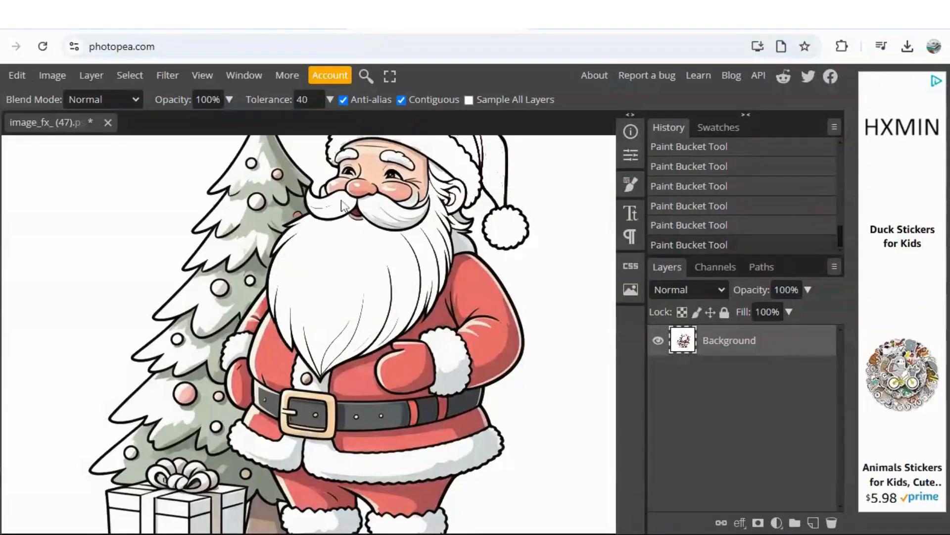
click(391, 219)
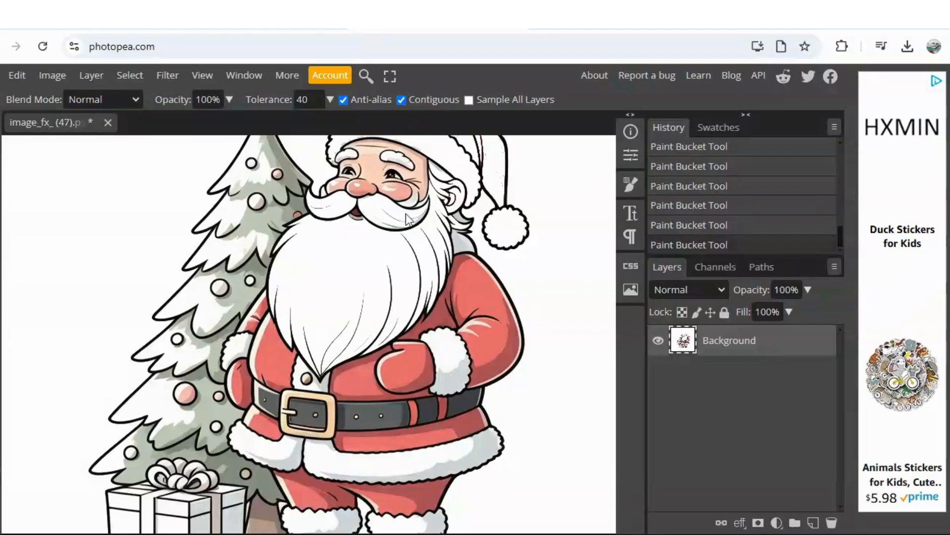
click(423, 218)
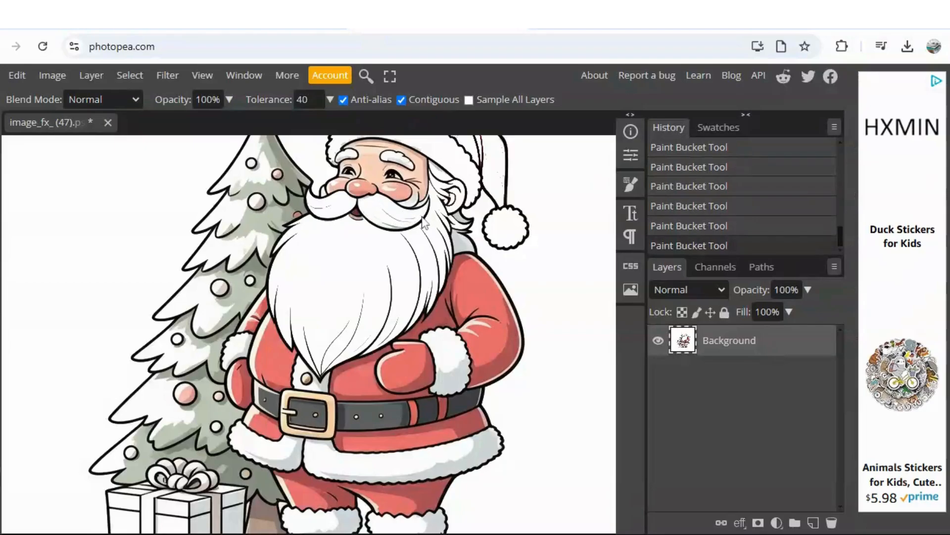
click(399, 230)
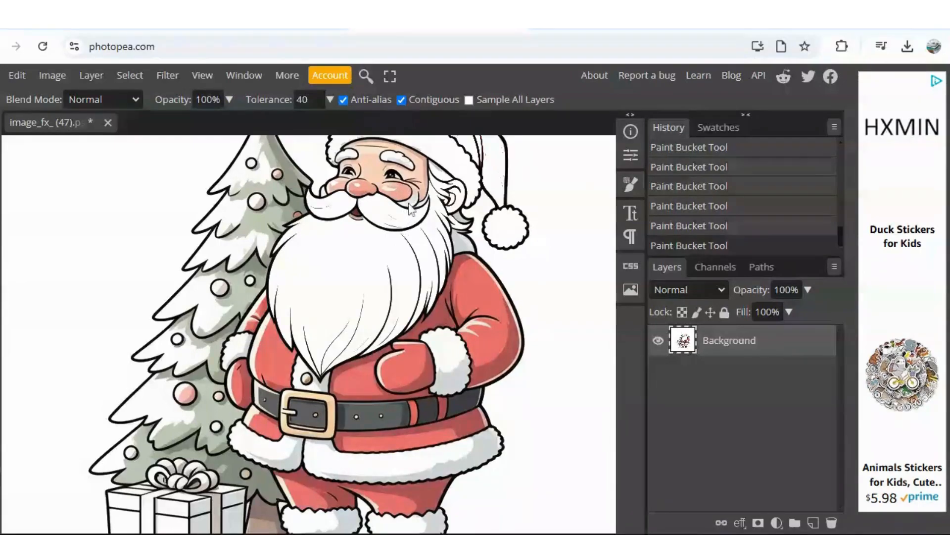
Step: Fill the skin of Santa's face, his nose and his red cheeks with white
click(423, 178)
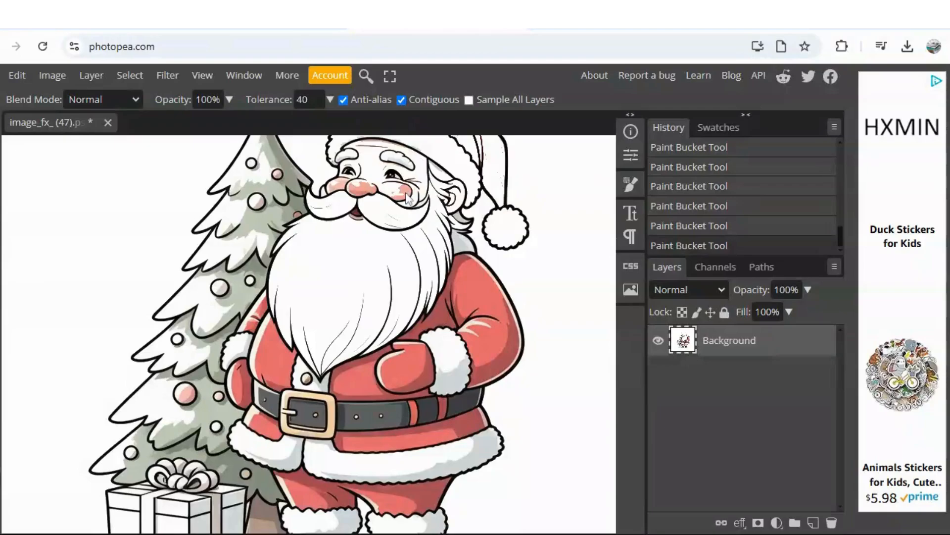
click(363, 191)
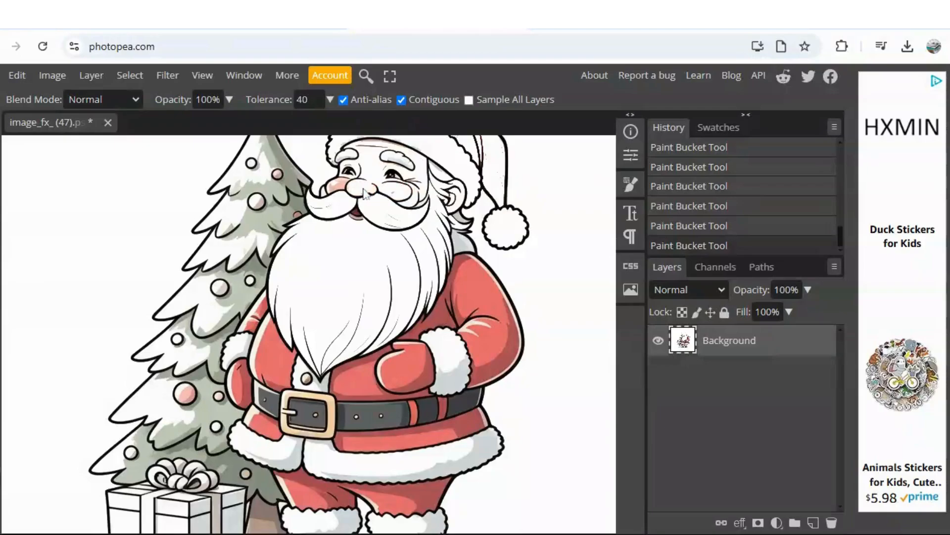
click(344, 189)
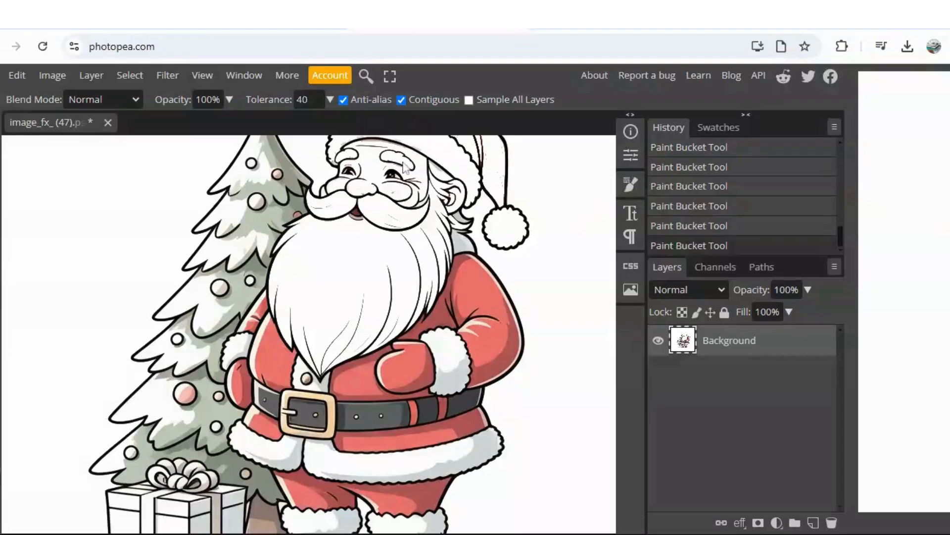
Step: Fill the grey collar area behind Santa's beard with white and undo the last two misplaced fills on the outline
click(463, 242)
click(468, 225)
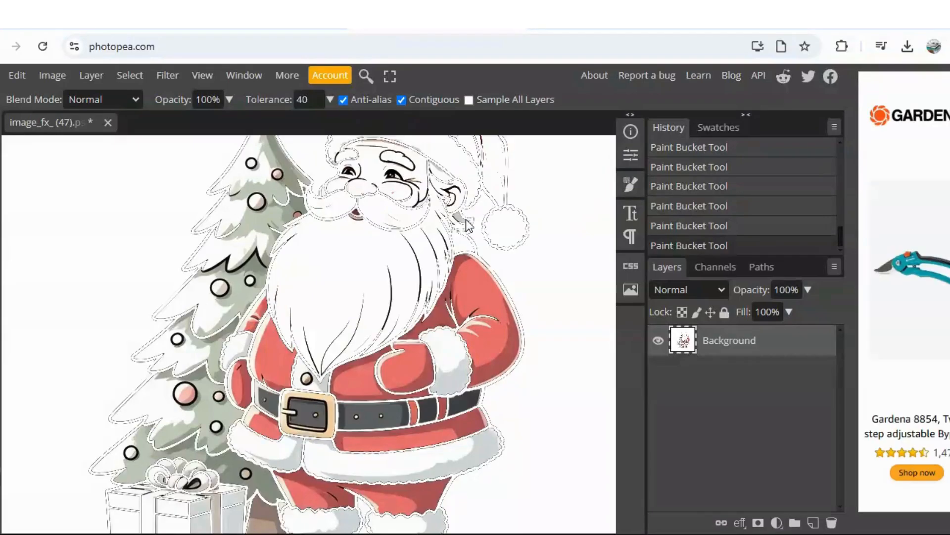
click(14, 78)
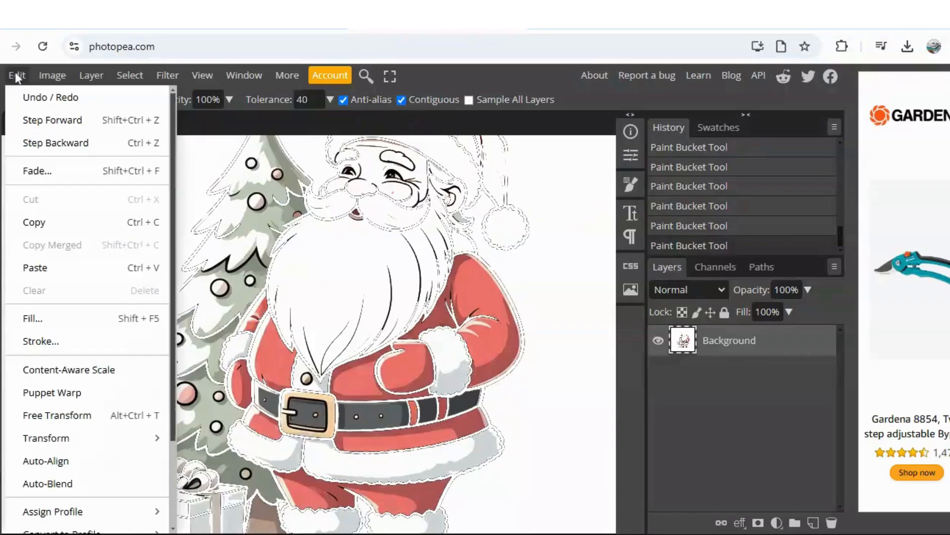
click(49, 143)
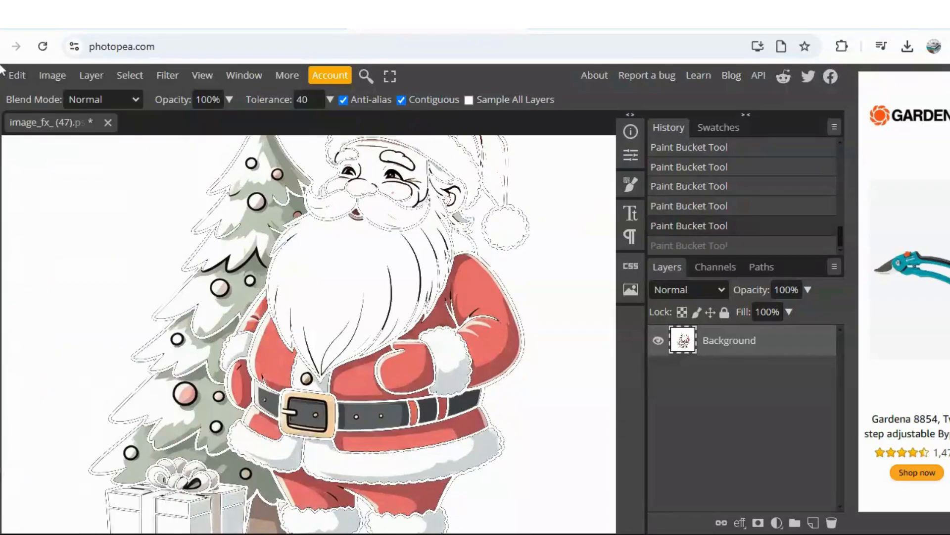
click(18, 75)
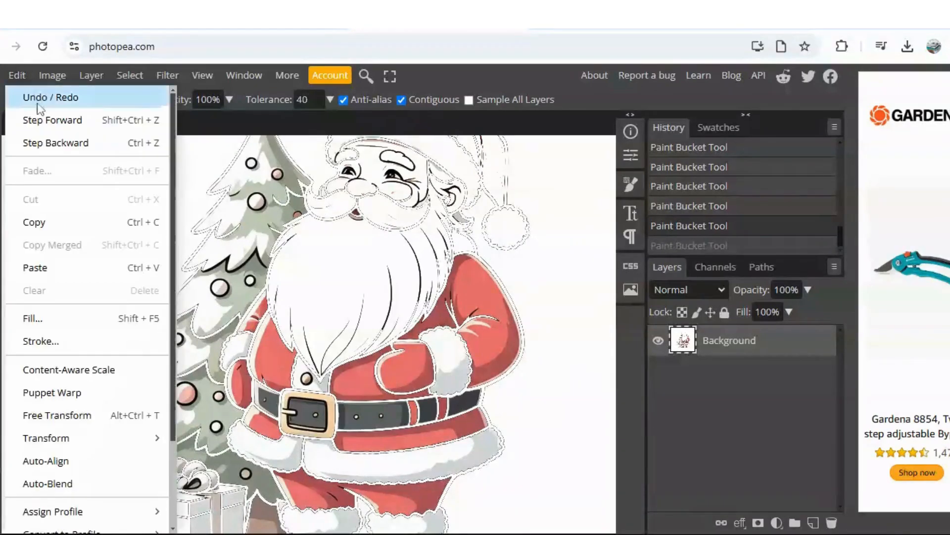
click(49, 142)
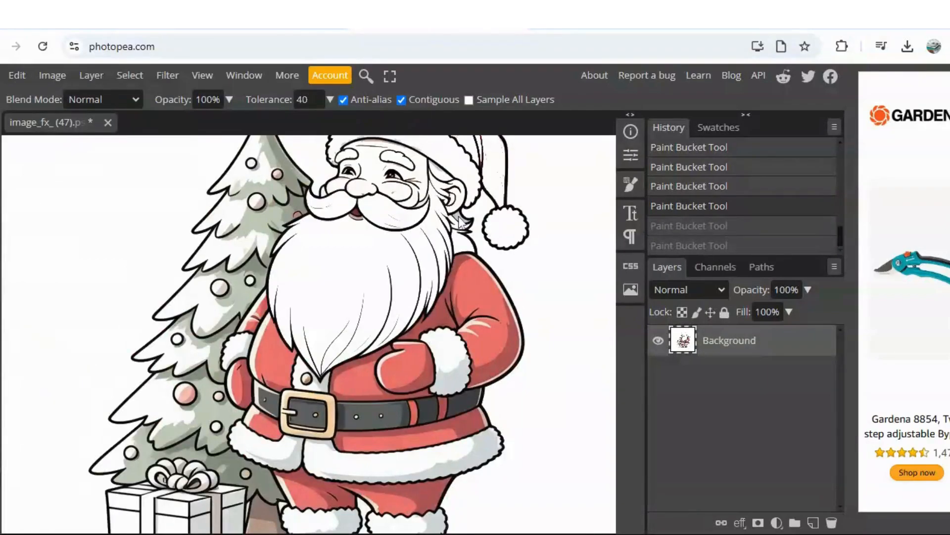
Step: Fill the remaining shaded hair strands below Santa's ear and at his temple with white
key(ctrl+shift+z)
key(ctrl+shift+z)
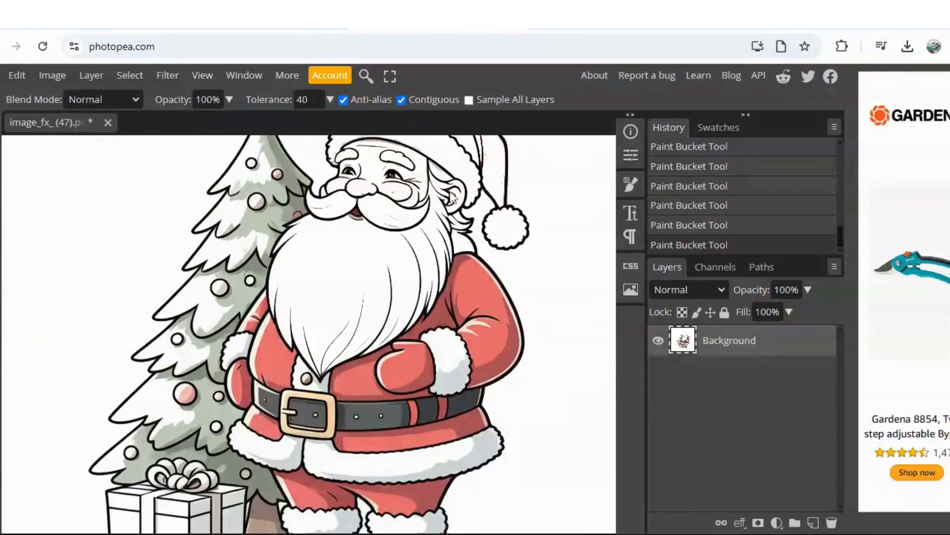
click(434, 169)
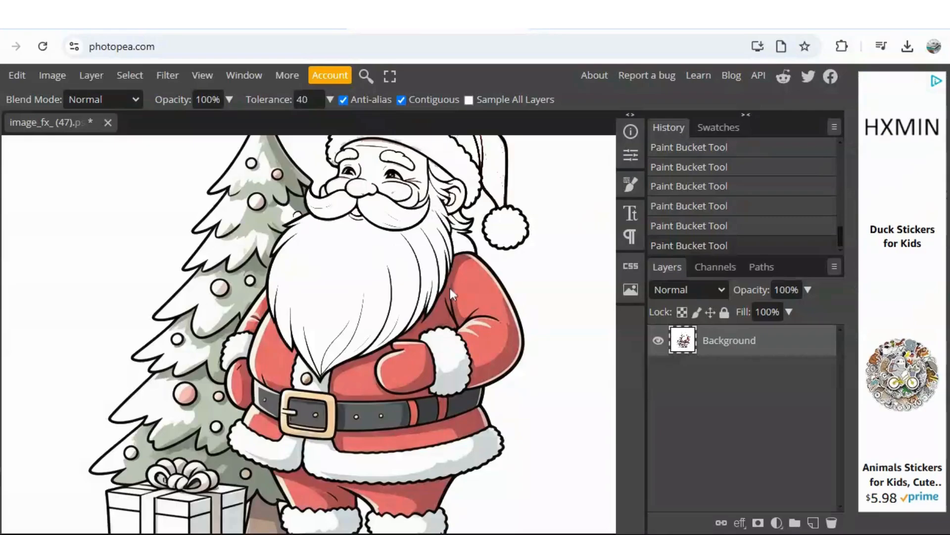
Step: Fill the red, dark red and highlight areas of Santa's bent sleeve beside the hat's pom-pom with white
click(461, 301)
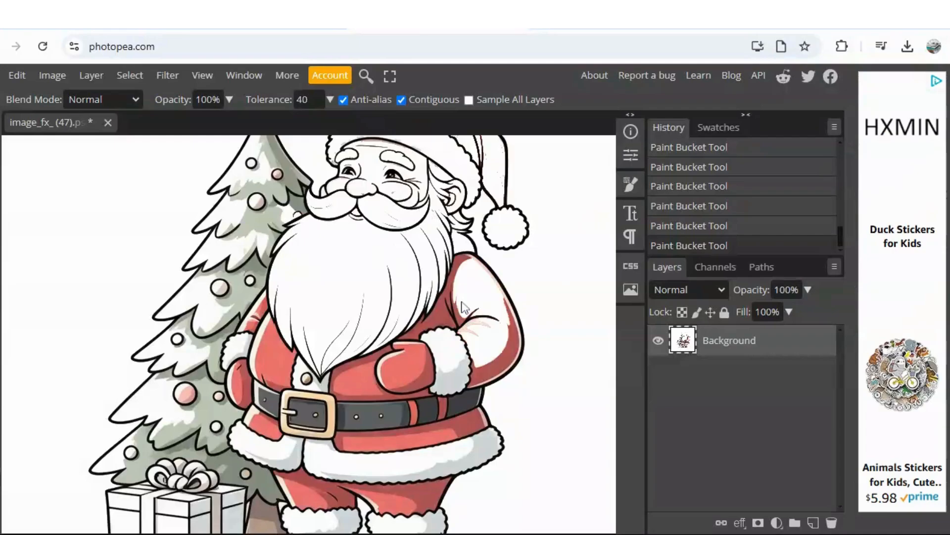
click(462, 270)
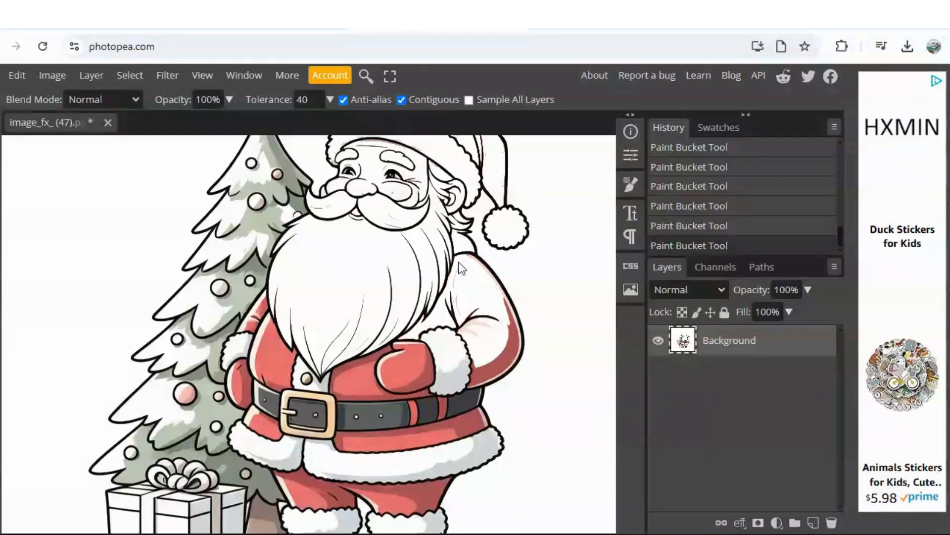
click(498, 371)
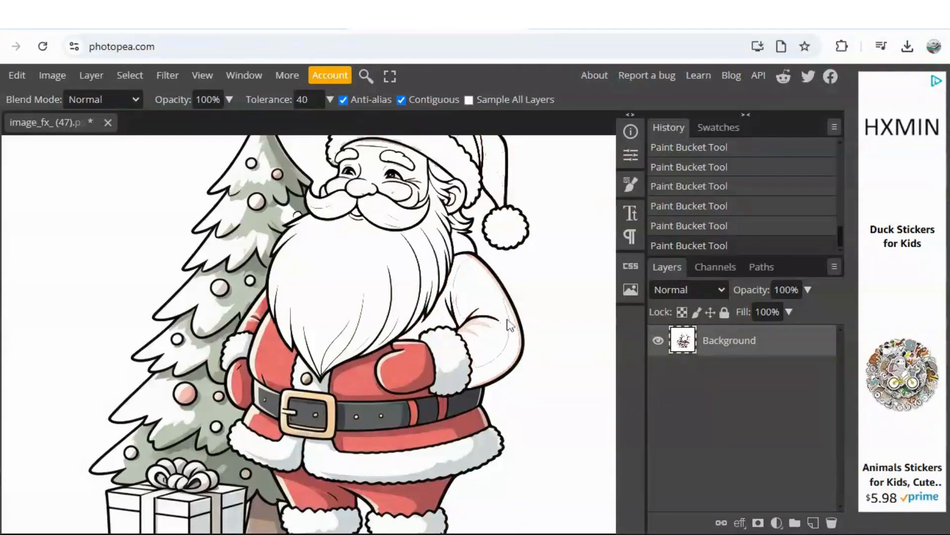
click(484, 331)
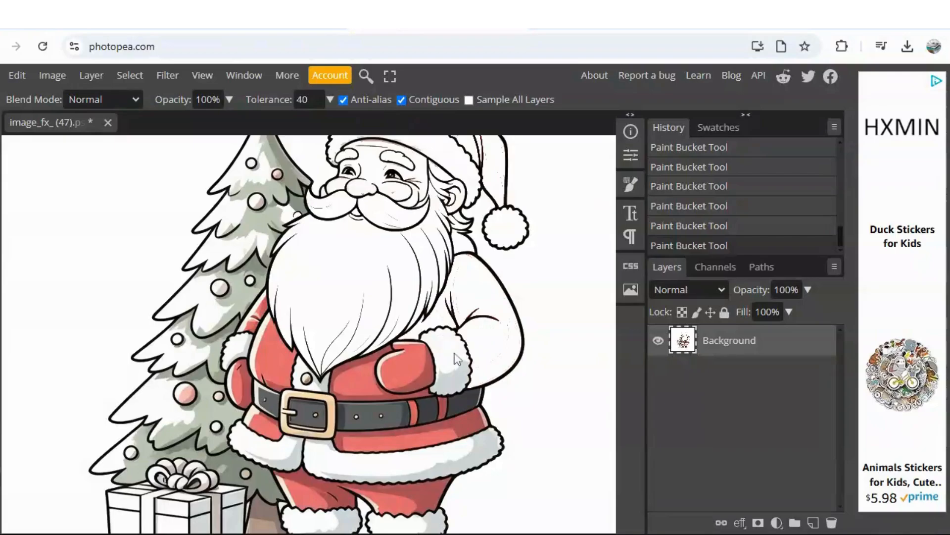
Step: Fill the shaded fur cuff, the red mitten on Santa's belly and the red coat front beside it with white
click(453, 381)
click(419, 371)
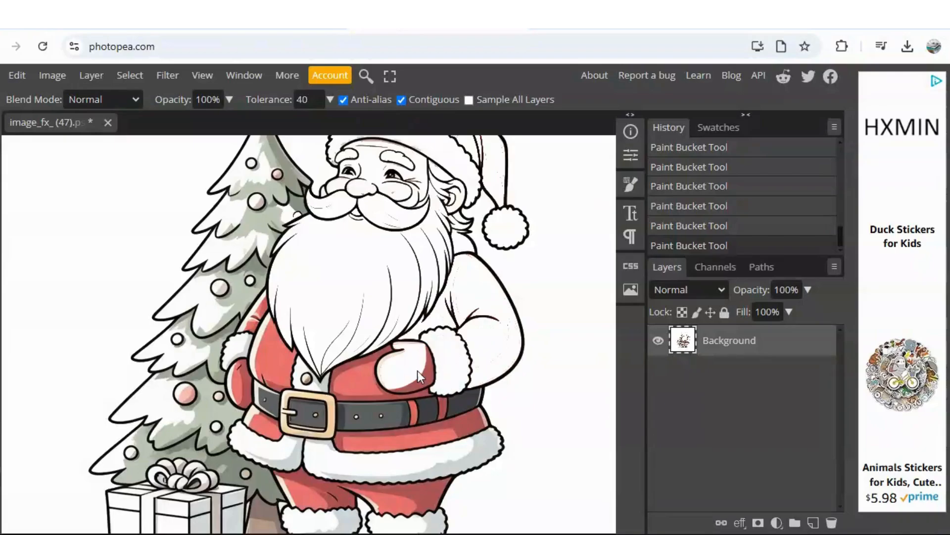
click(425, 376)
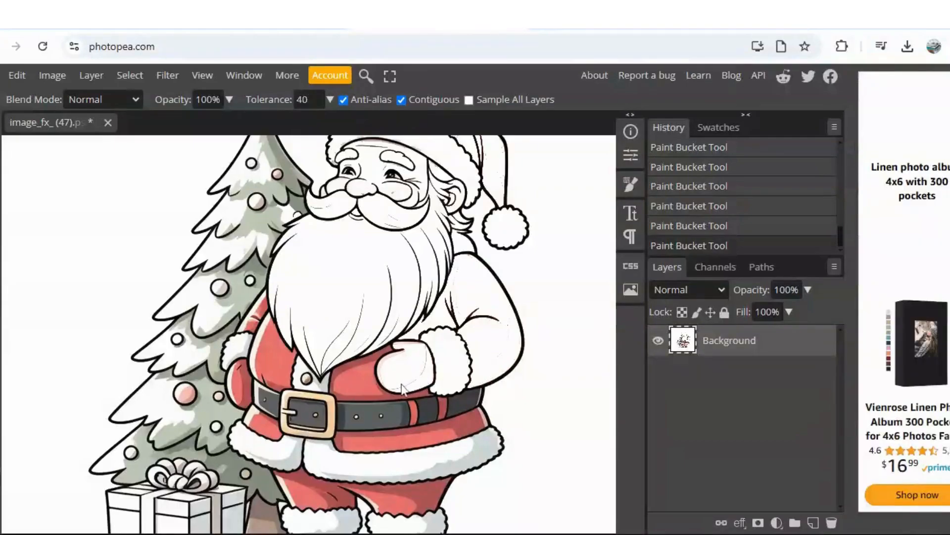
click(359, 365)
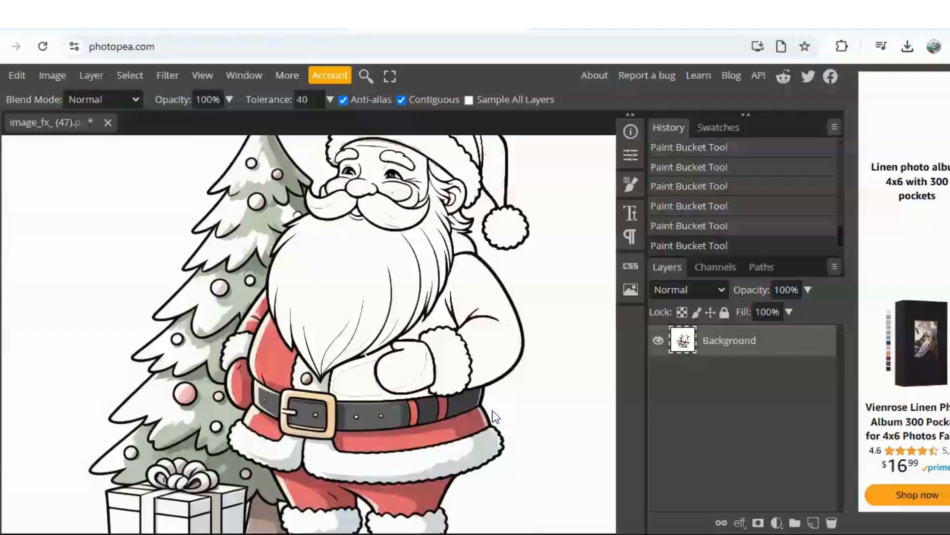
Step: Fill the red coat skirt below Santa's belt, the dark belt with its red gaps, and the gold buckle frame with white
click(425, 444)
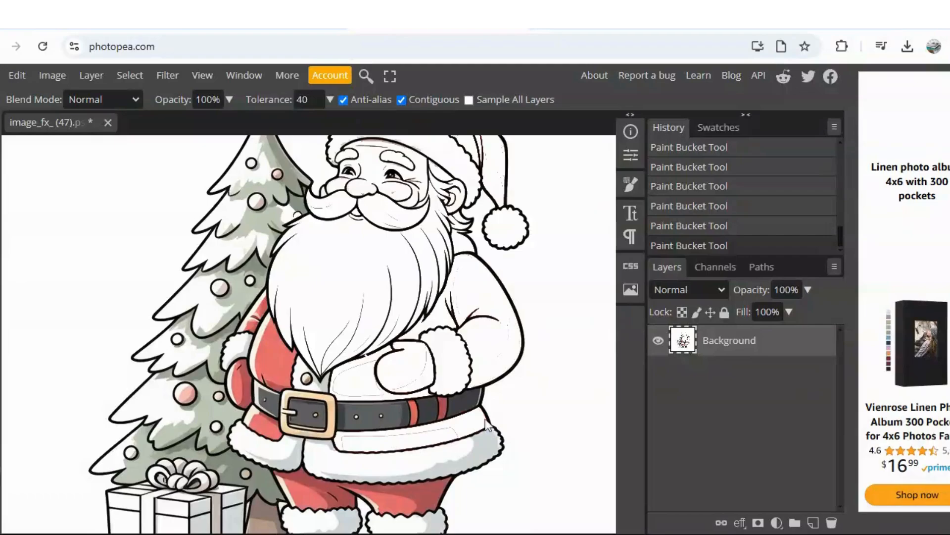
click(444, 410)
click(429, 414)
click(413, 415)
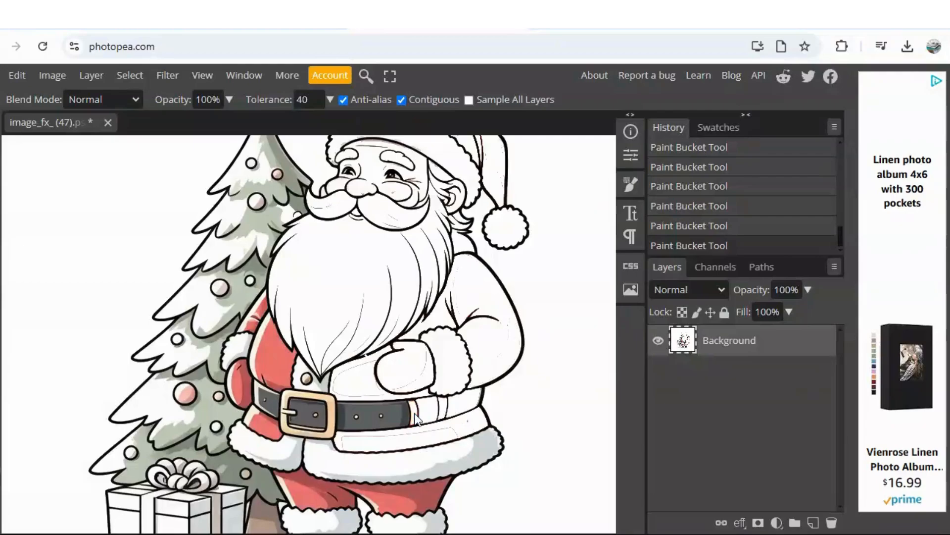
click(396, 417)
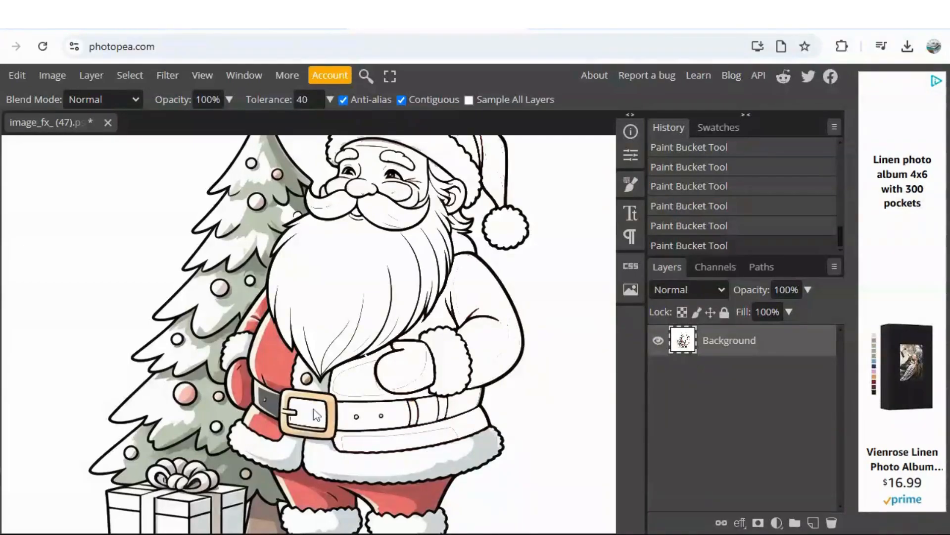
click(324, 397)
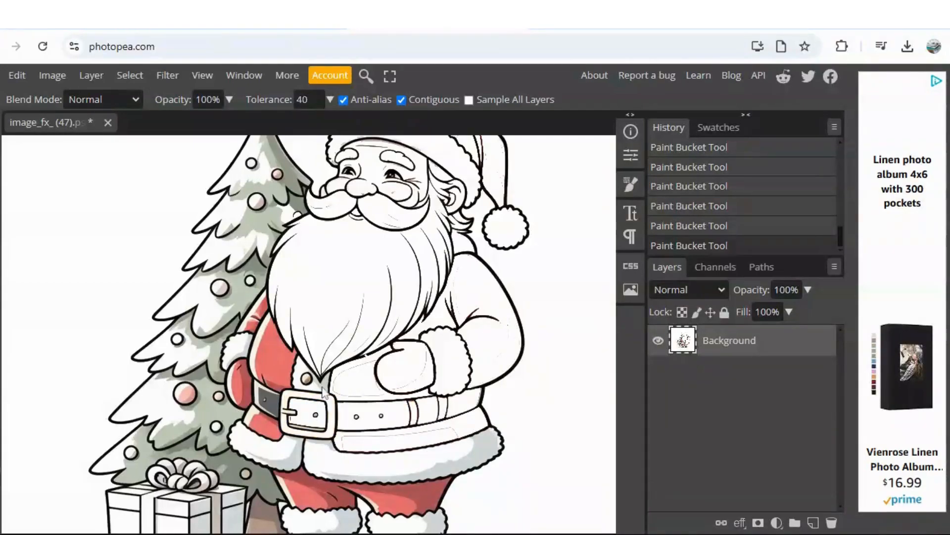
click(270, 402)
click(267, 435)
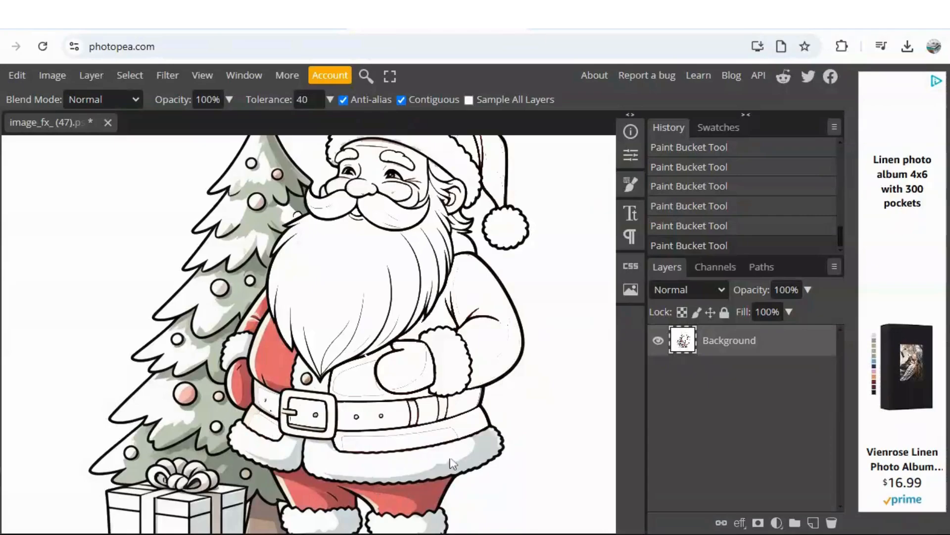
Step: Fill the shaded fur hem of Santa's coat, his red trousers and the red mitten beside the tree with white
click(470, 459)
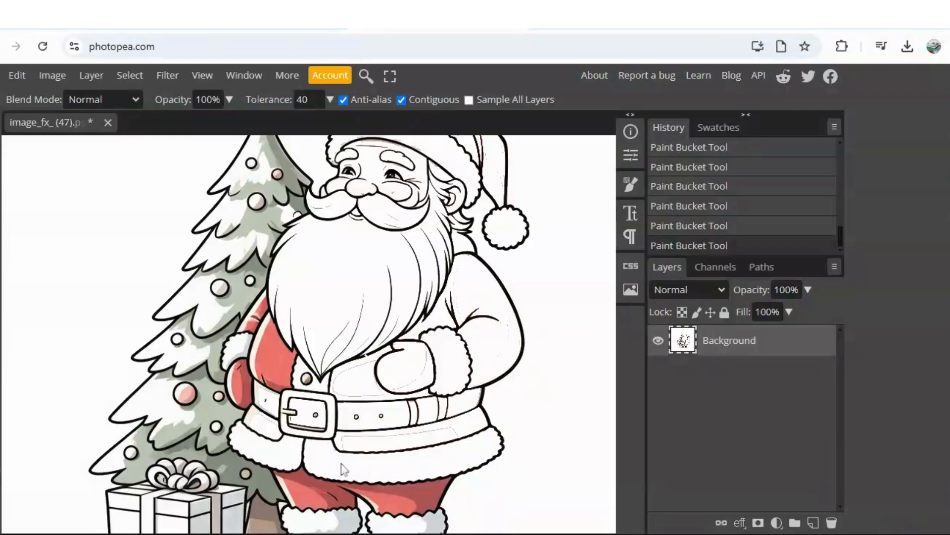
click(402, 509)
click(420, 497)
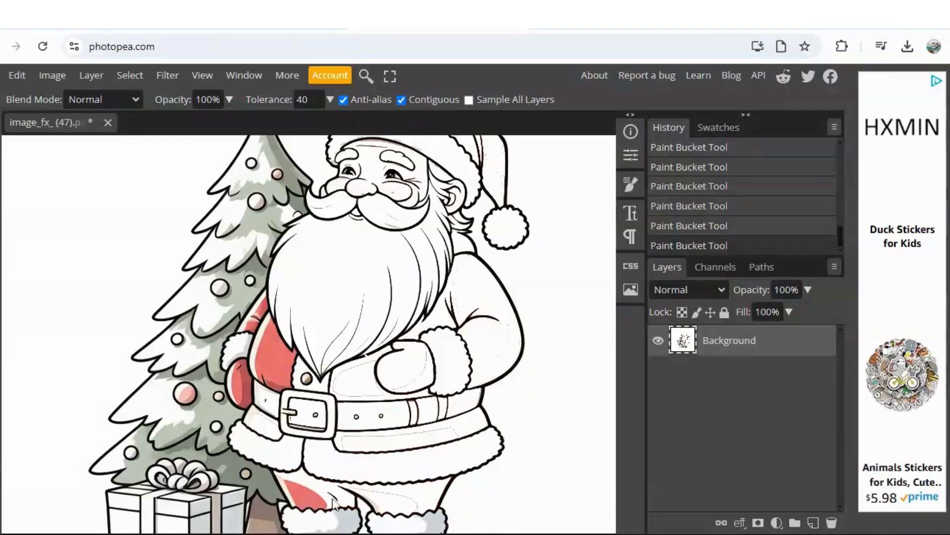
click(312, 506)
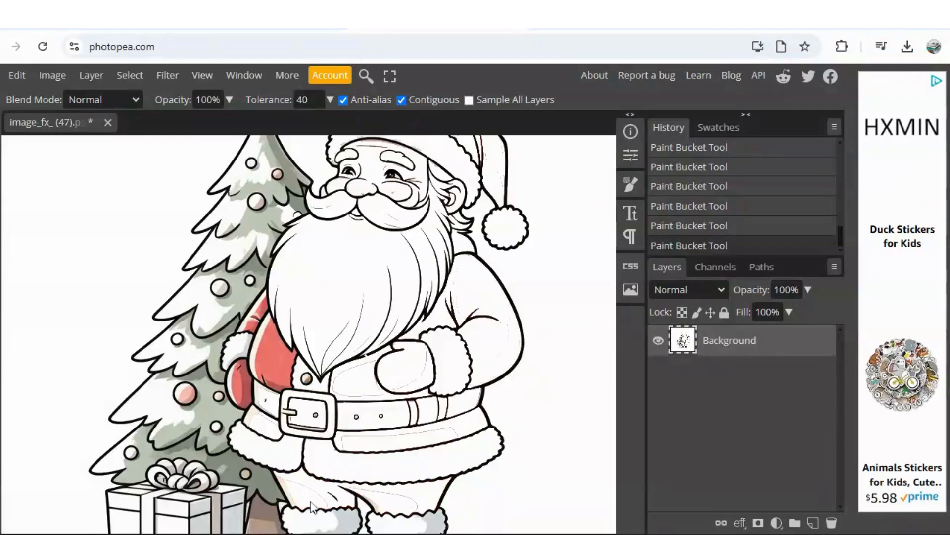
click(240, 399)
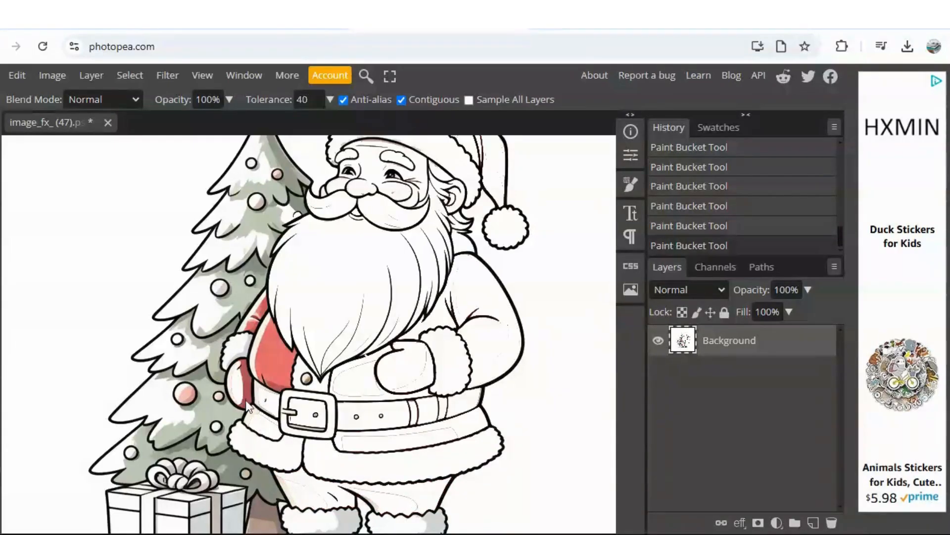
Step: Fill the green areas of the tree's upper and middle tiers and the red upper sleeve beside Santa's beard with white
click(272, 199)
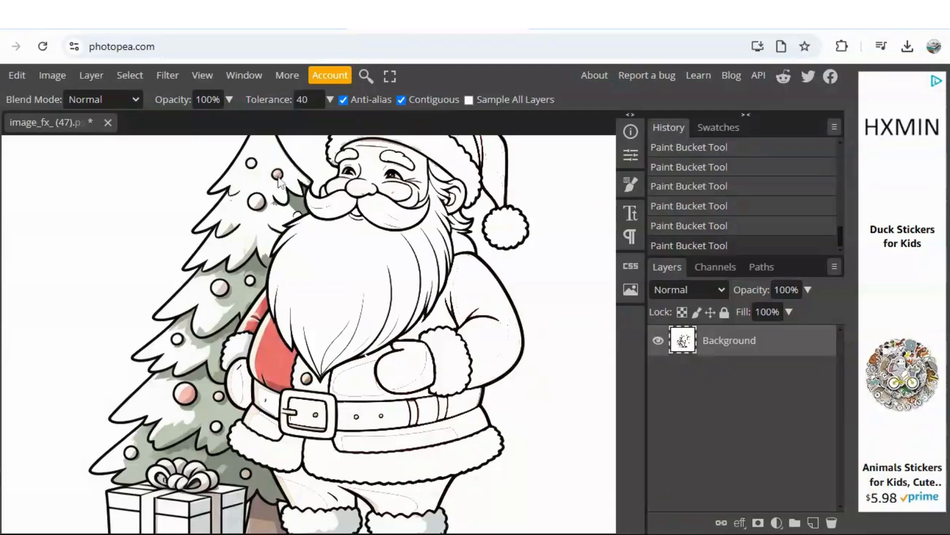
click(299, 204)
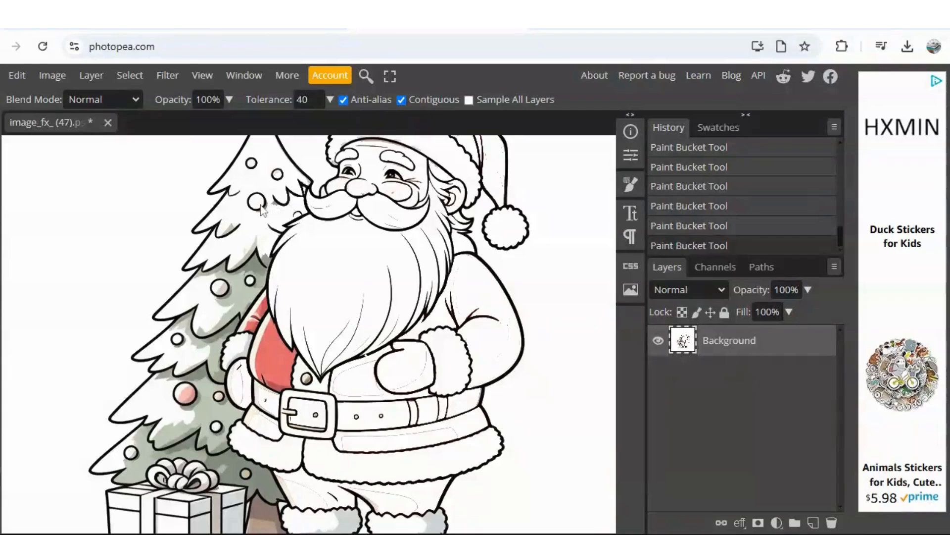
click(245, 267)
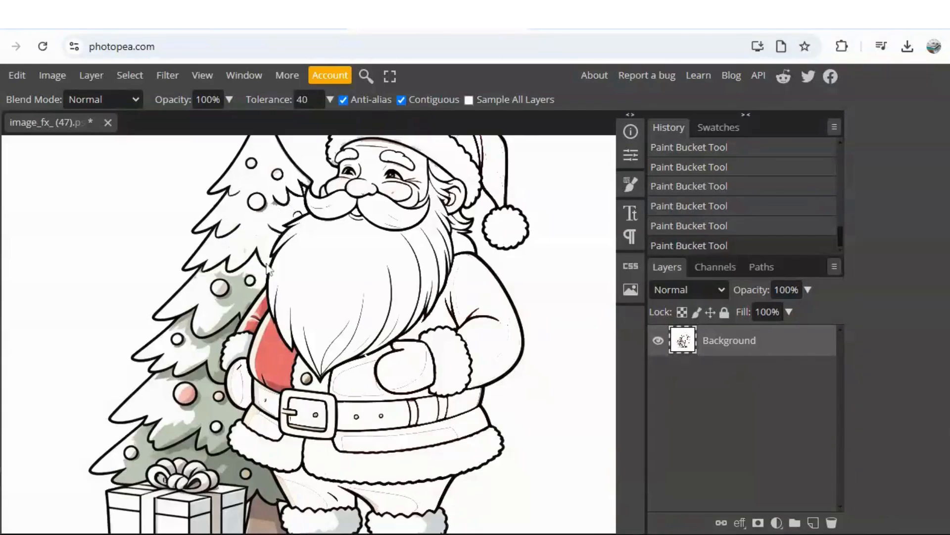
click(242, 285)
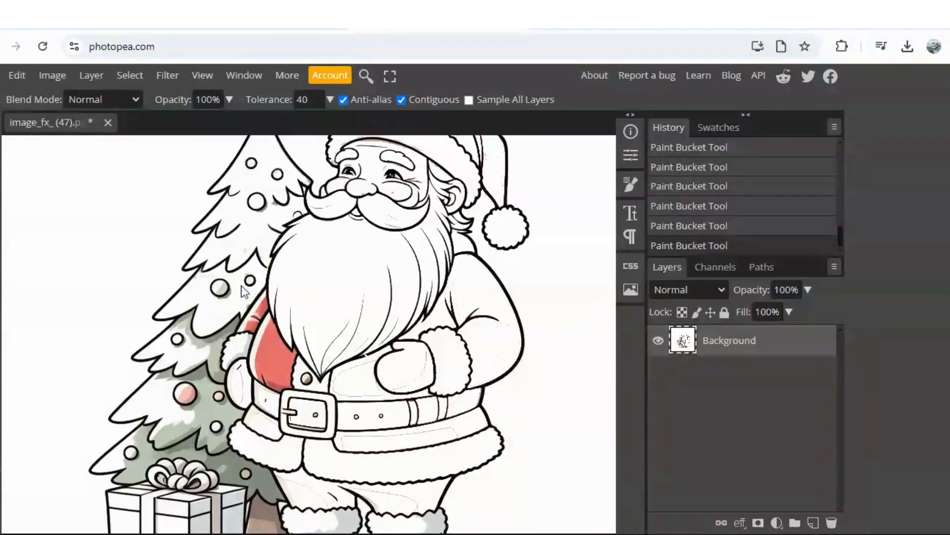
click(261, 309)
click(193, 339)
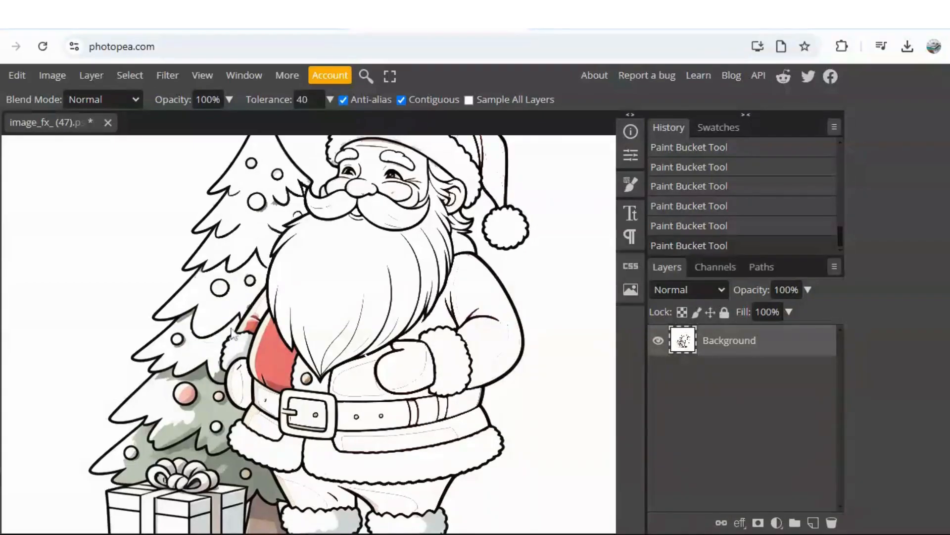
click(183, 317)
click(23, 78)
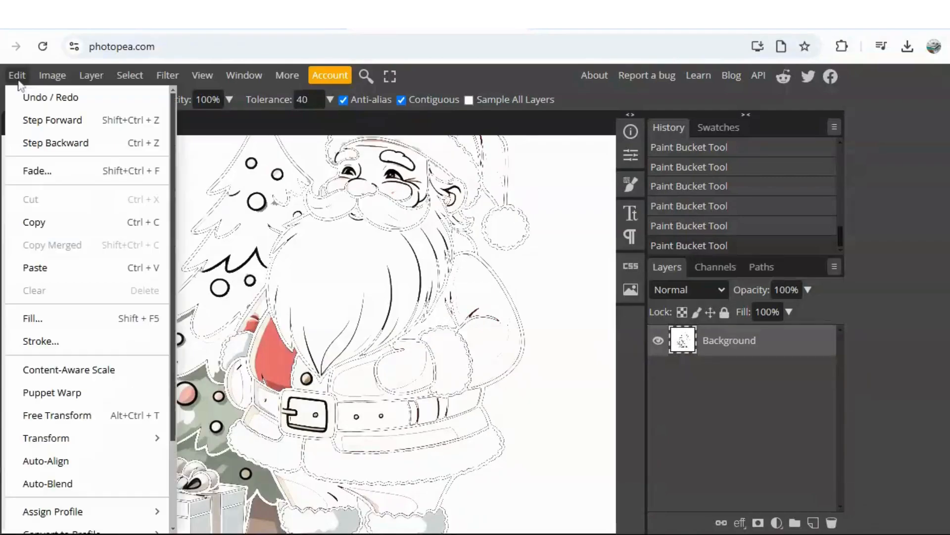
click(57, 143)
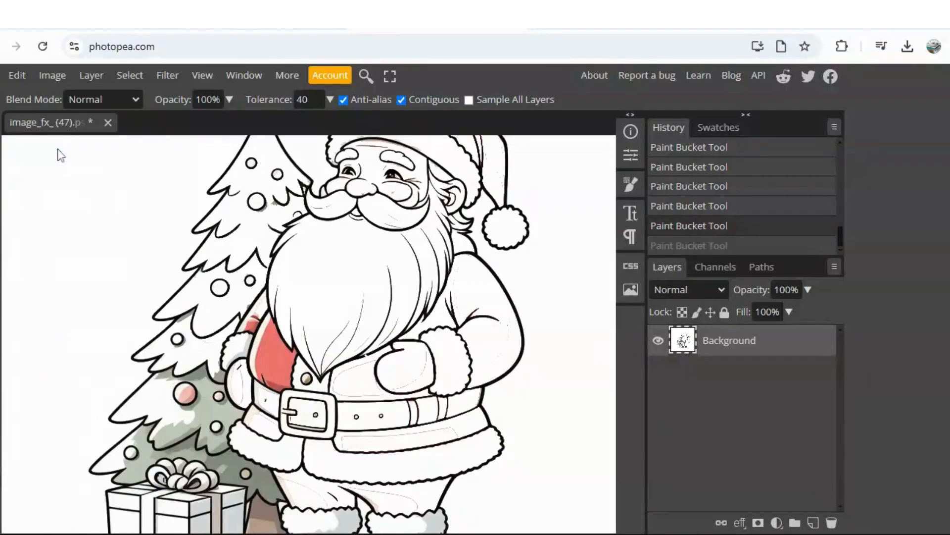
Step: Fill the leftover shading above the tree's middle tier and the green tier around the large pink ornament with white
click(186, 326)
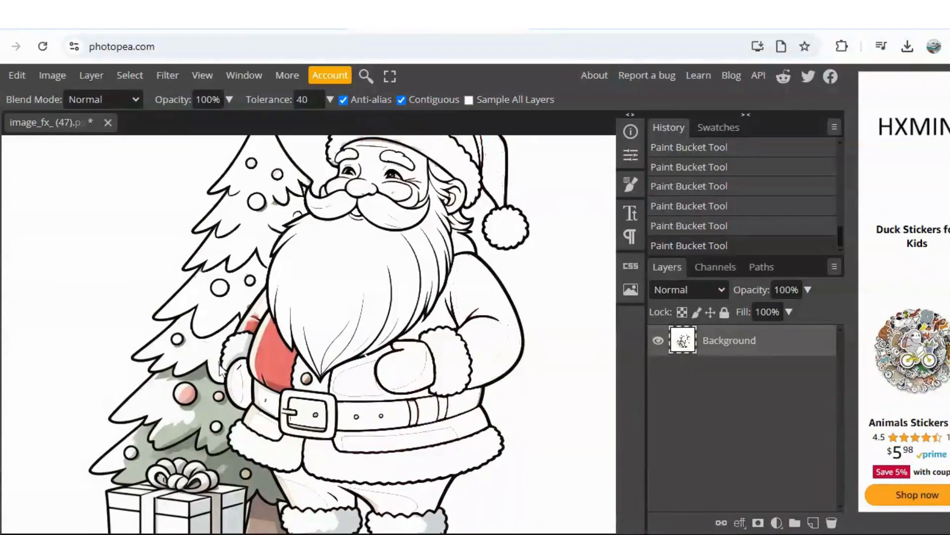
click(207, 390)
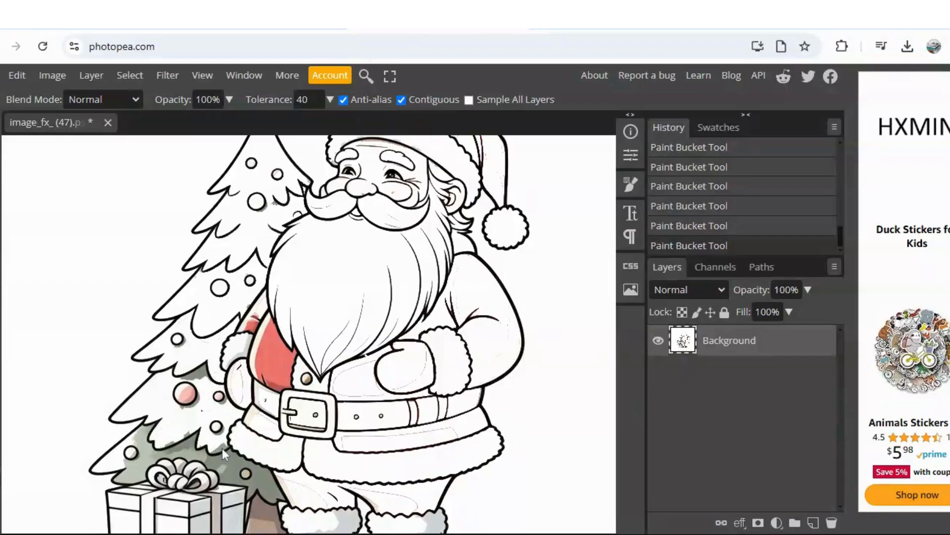
click(172, 451)
click(18, 76)
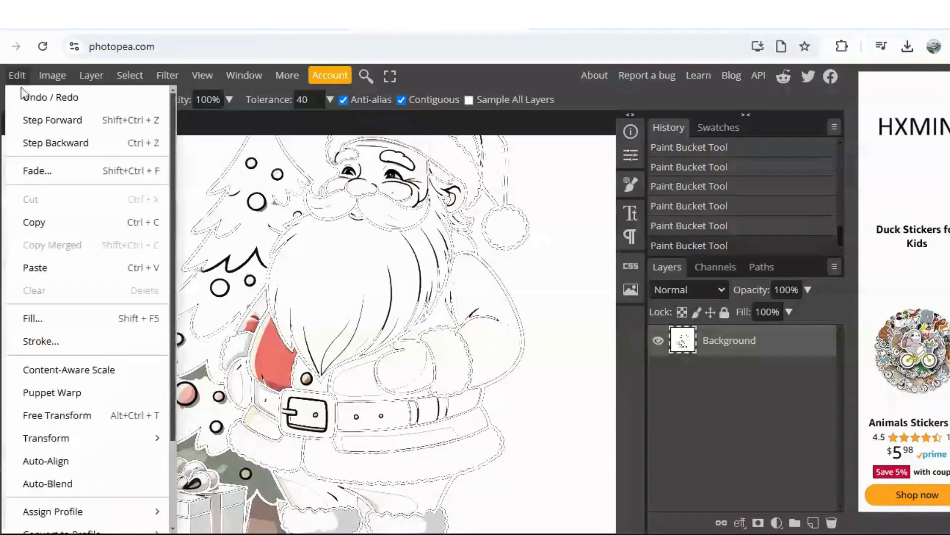
click(57, 143)
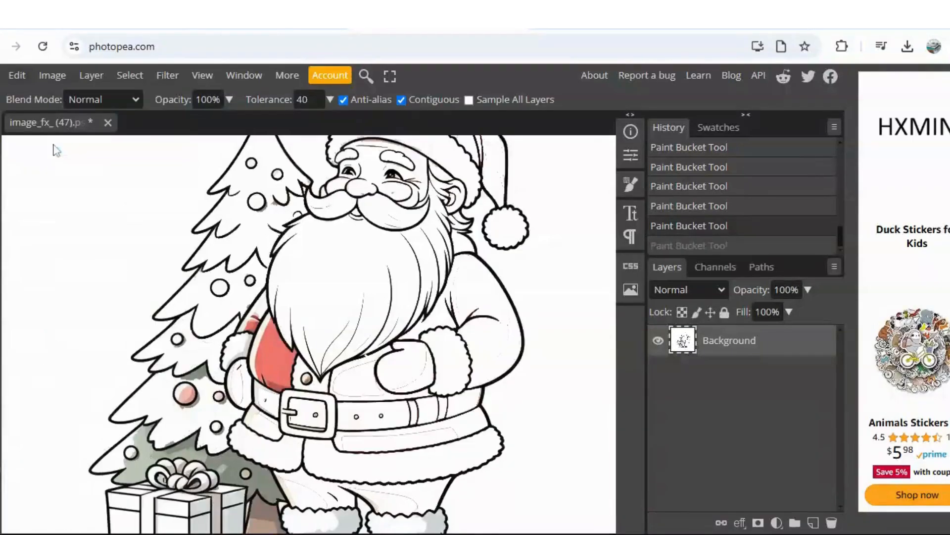
Step: Fill the shading beside the upper ornament with white, undo the last two fills near the lower ornaments, and whiten the green bottom tier
click(275, 208)
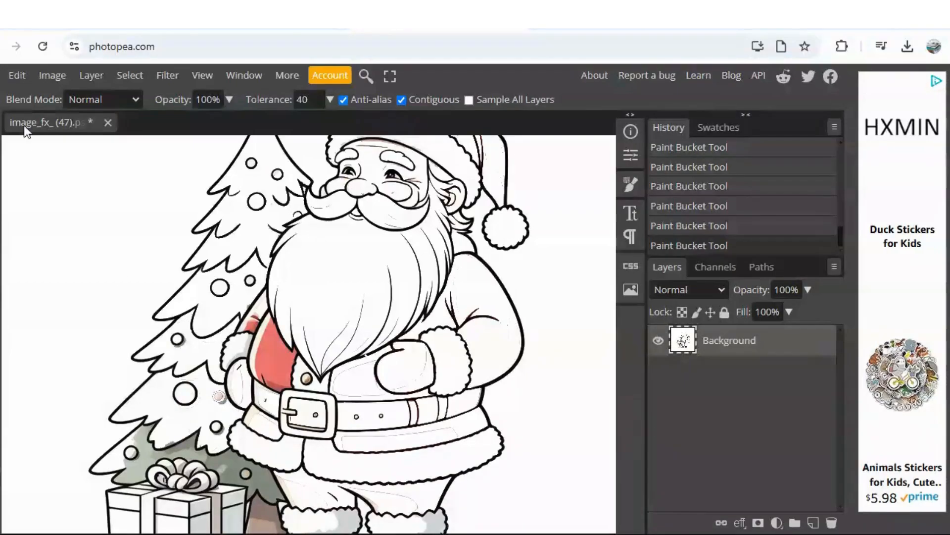
click(15, 78)
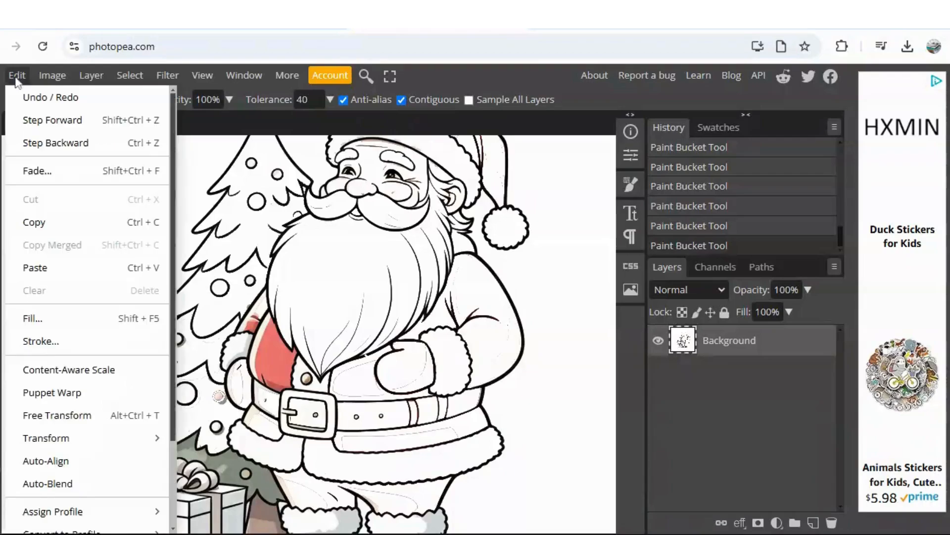
click(47, 143)
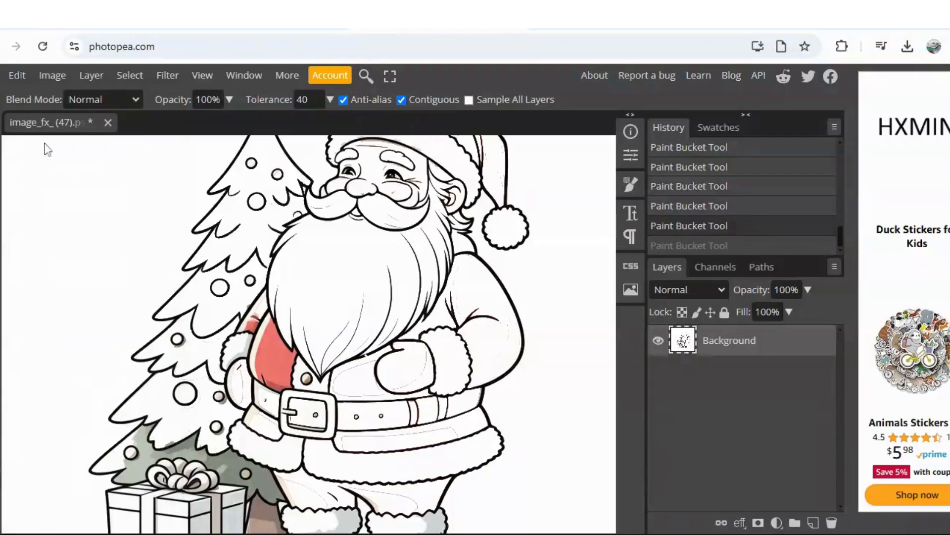
click(24, 76)
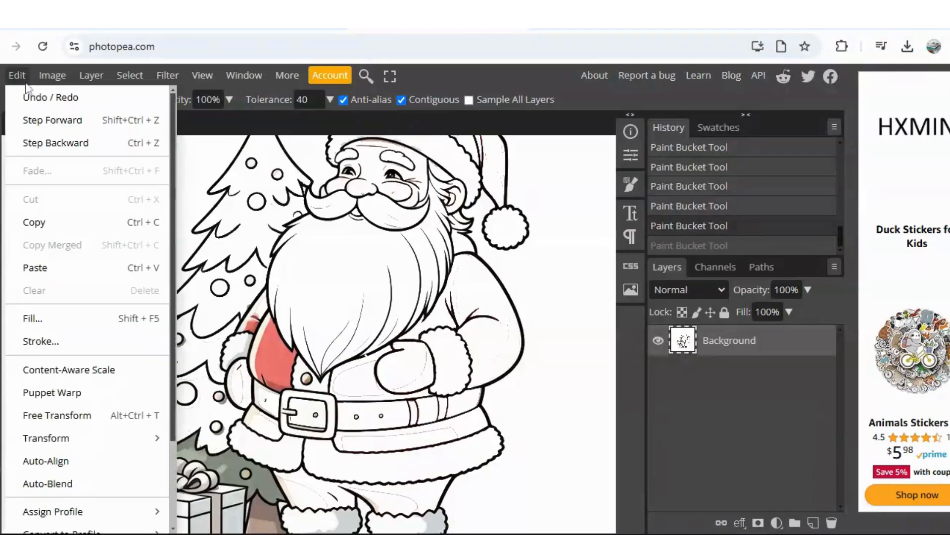
click(58, 144)
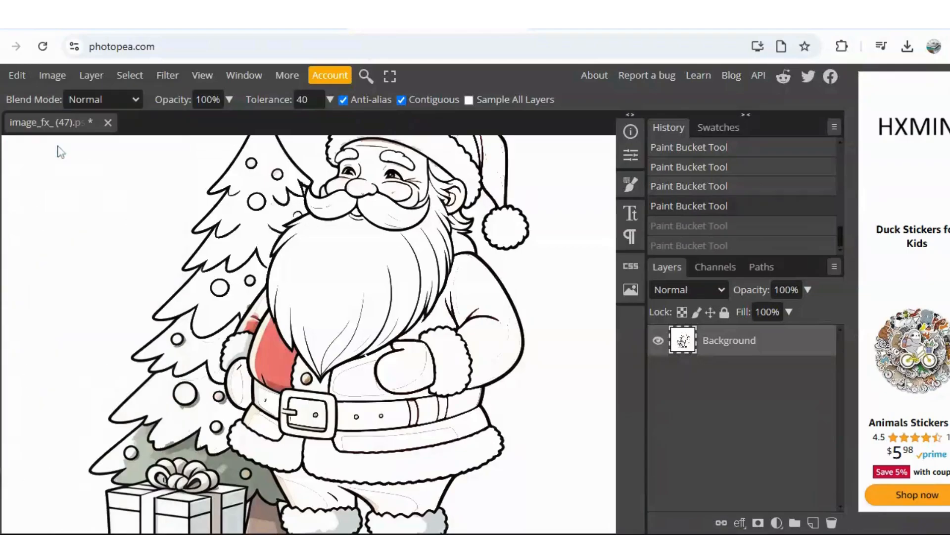
click(236, 468)
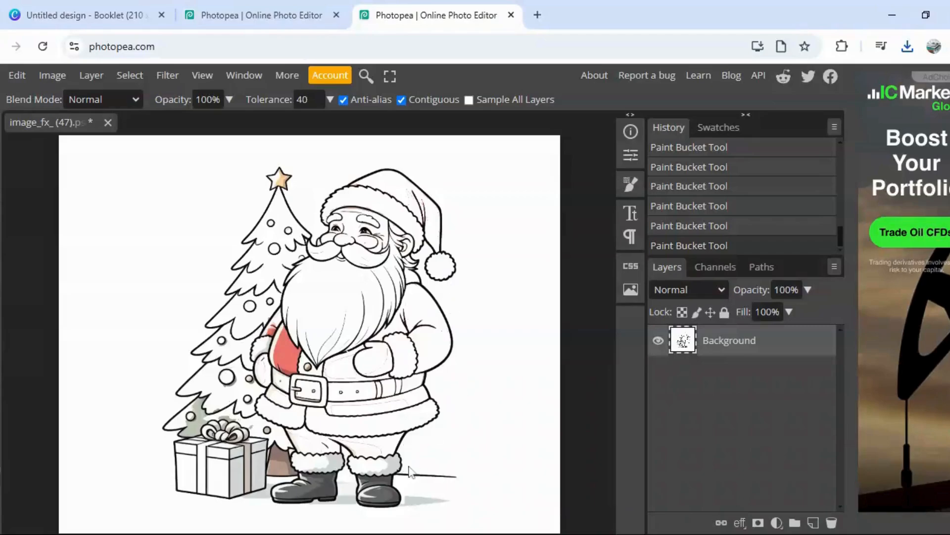
Step: Fill the black boot farther from the tree and its shaded fur cuff with white
click(380, 492)
click(377, 482)
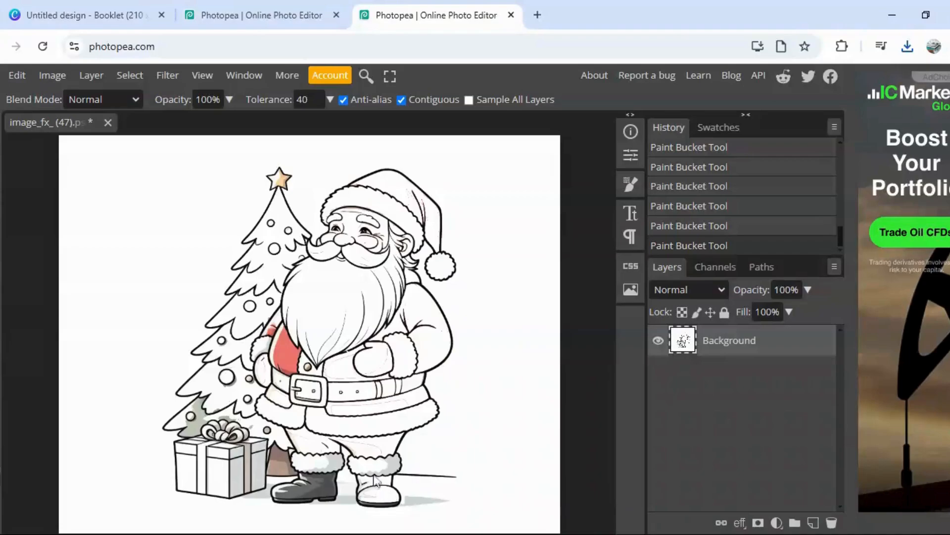
click(374, 473)
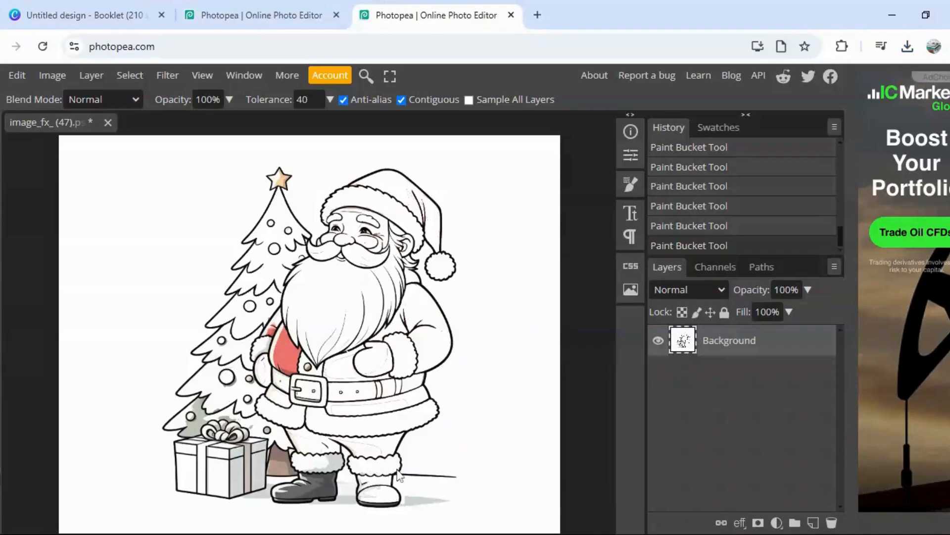
click(371, 504)
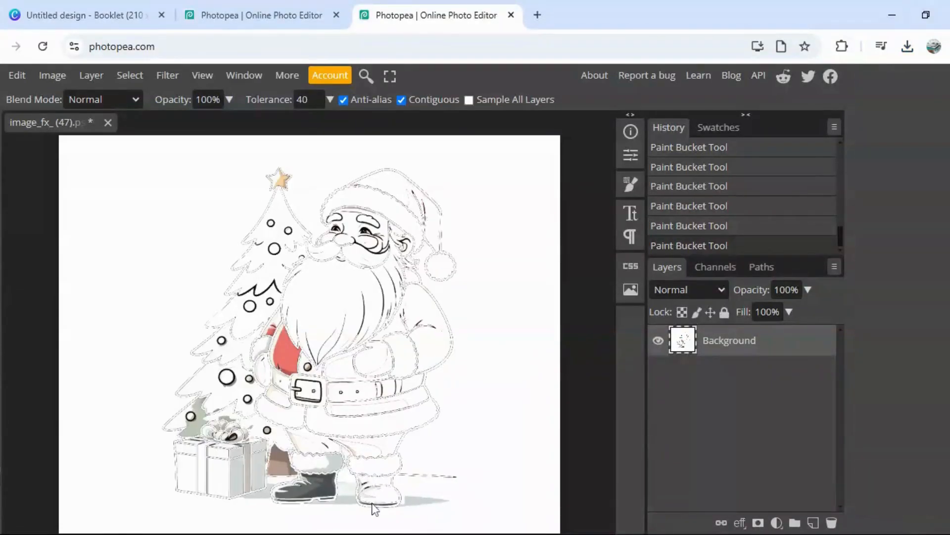
click(16, 75)
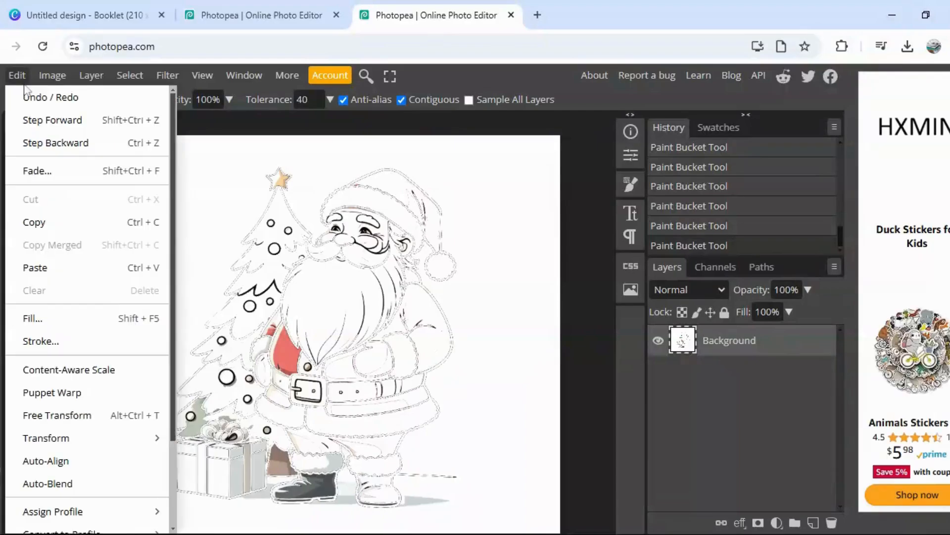
click(37, 142)
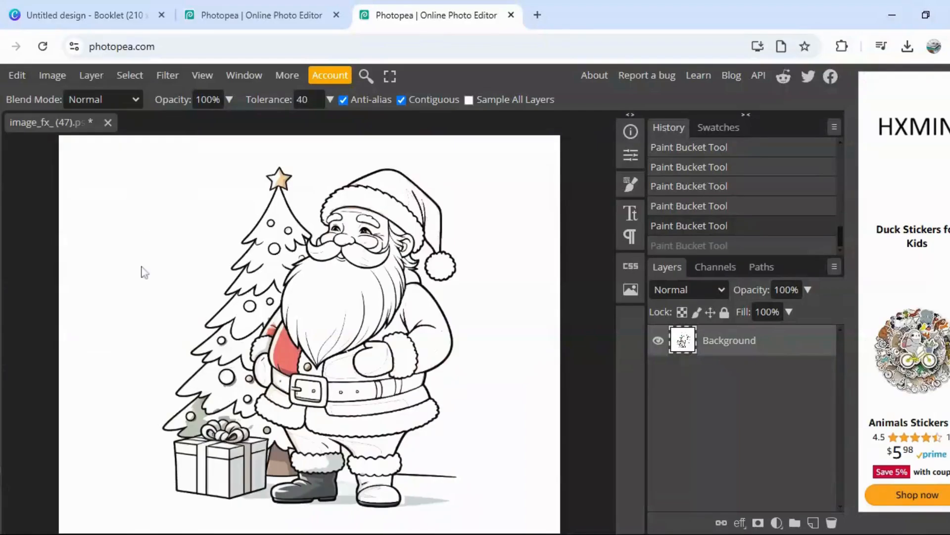
click(389, 506)
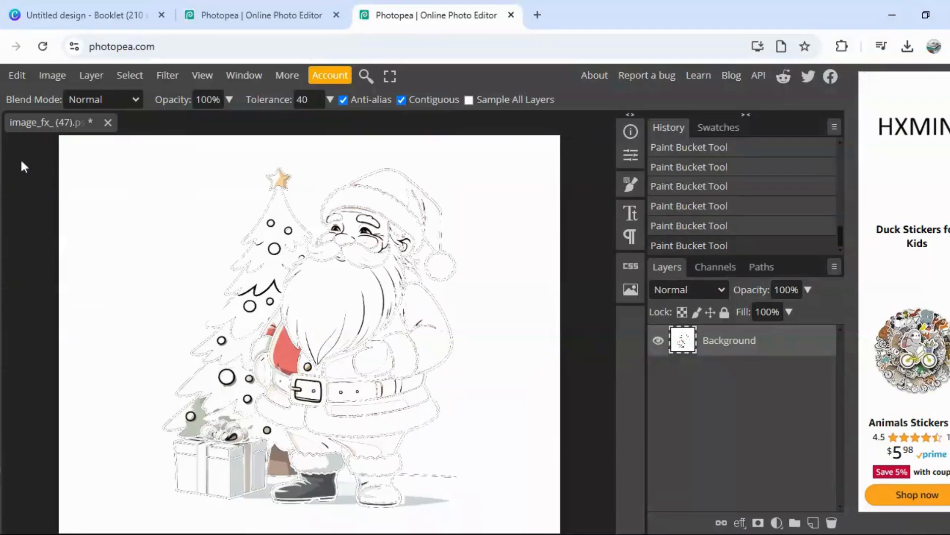
click(23, 76)
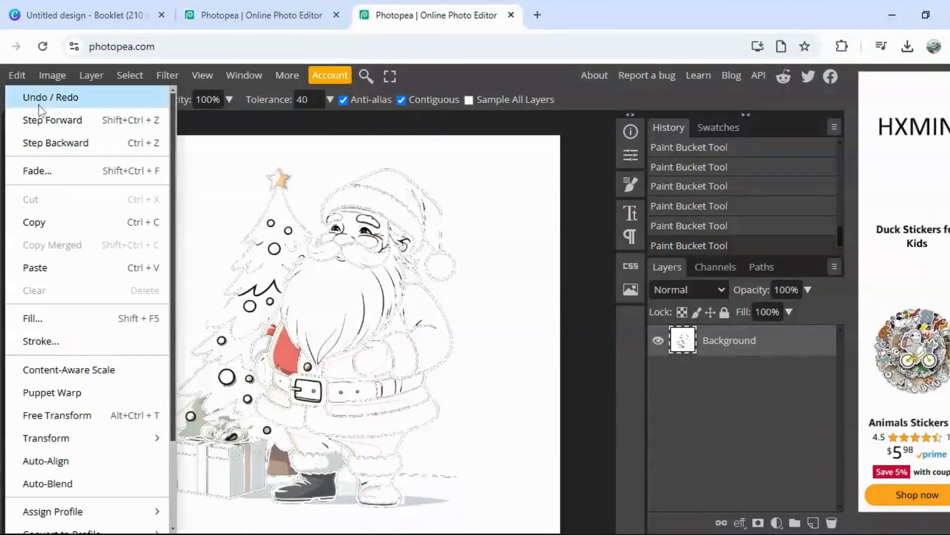
click(53, 142)
Step: Fill the black boot nearer the tree and its shaded fur cuff with white
click(304, 498)
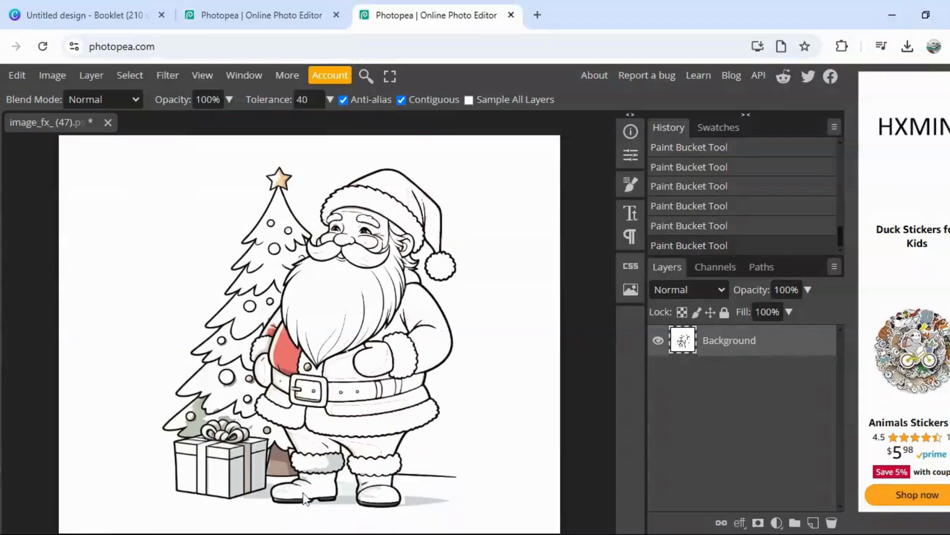
click(335, 466)
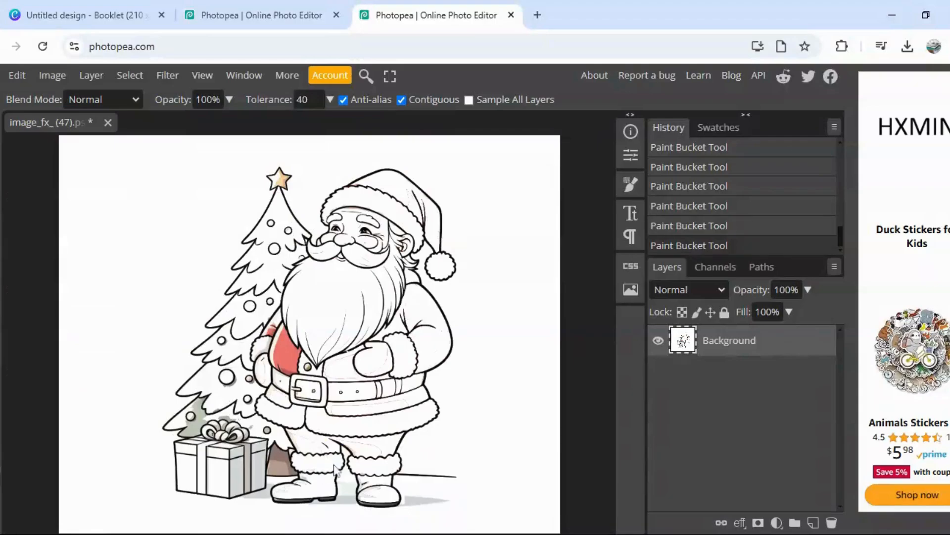
Step: Fill the brown tree trunk and the gift box's shaded side and ribbon with white
click(279, 468)
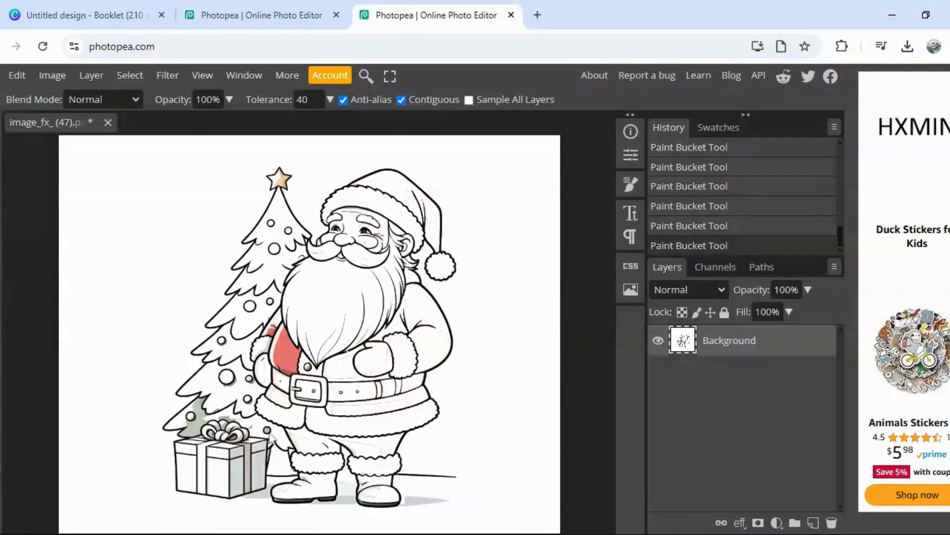
click(259, 461)
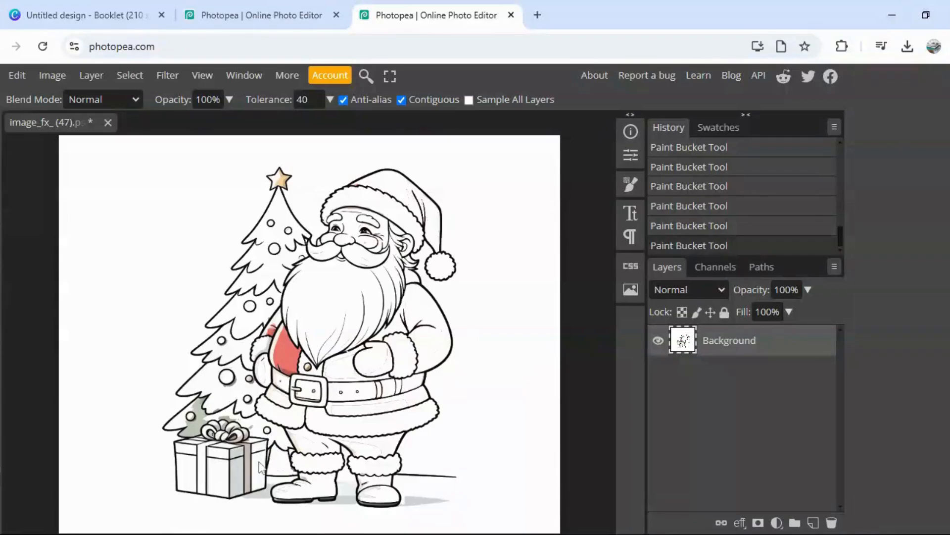
click(240, 474)
click(248, 482)
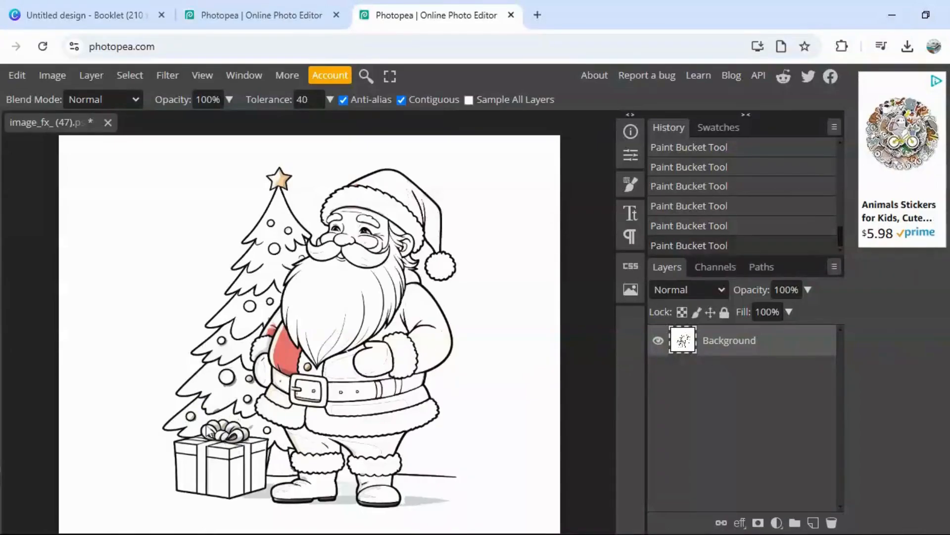
click(223, 435)
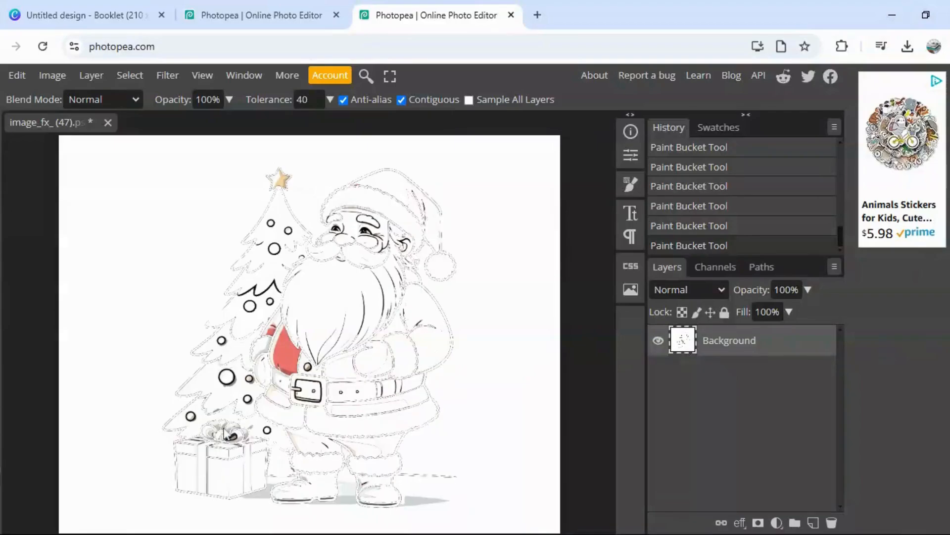
click(16, 76)
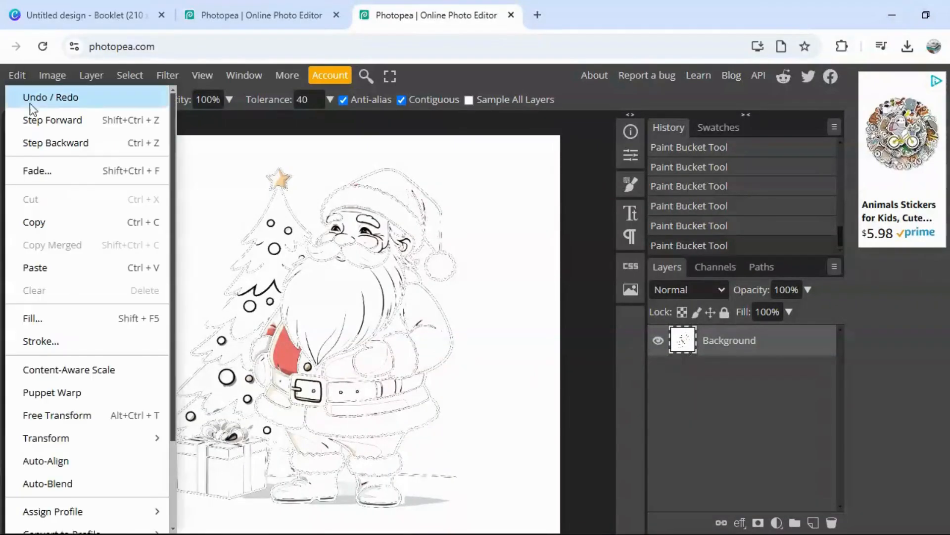
click(56, 142)
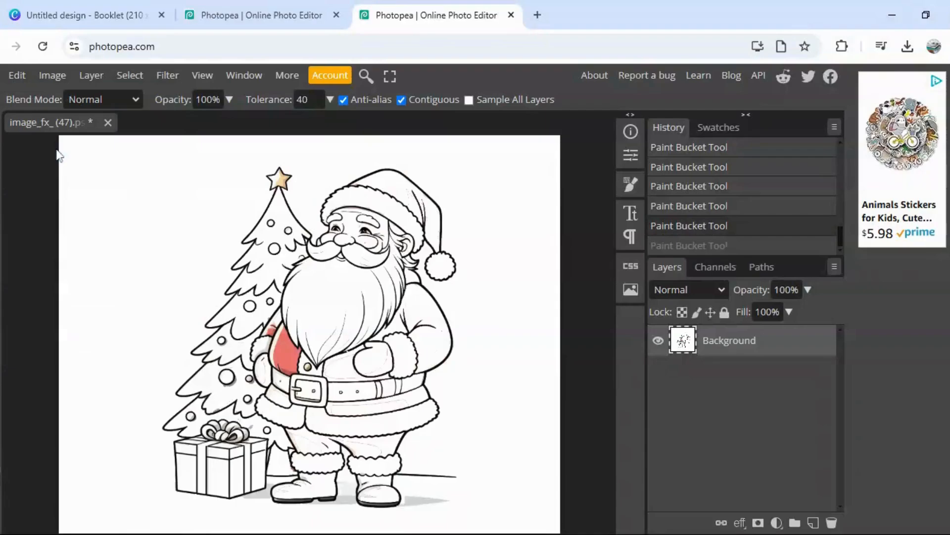
Step: Fill the gold tree-top star and the red sleeve area beside the tree with white
click(280, 182)
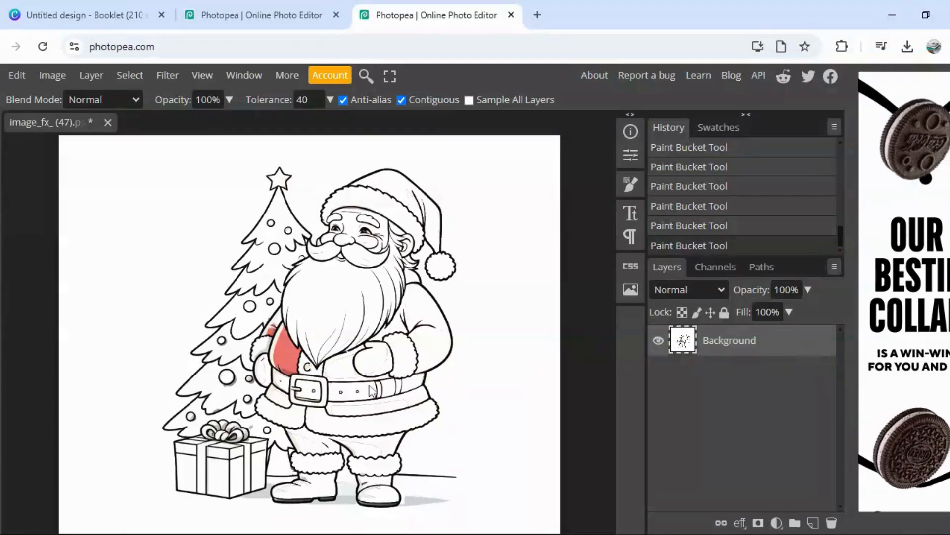
key(ctrl+plus)
key(ctrl+plus)
key(ctrl+plus)
key(ctrl+plus)
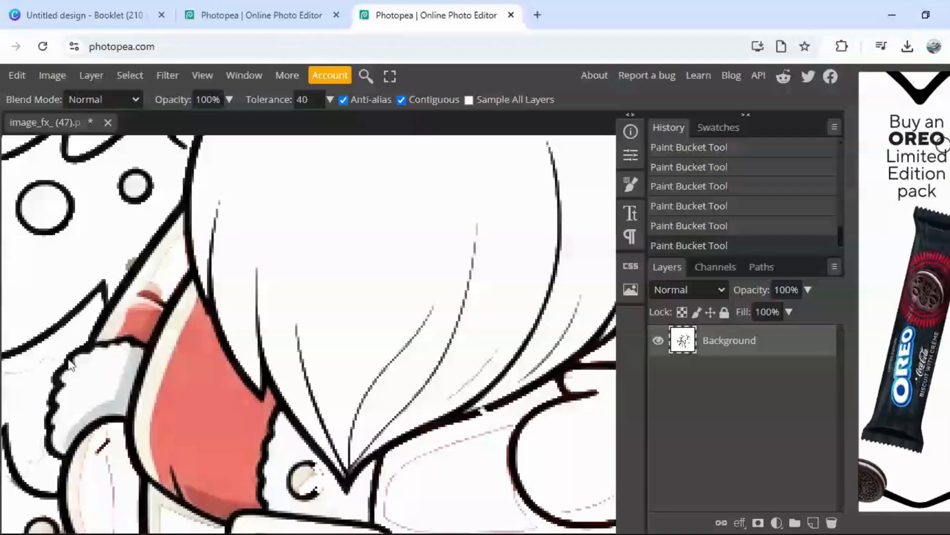
click(140, 331)
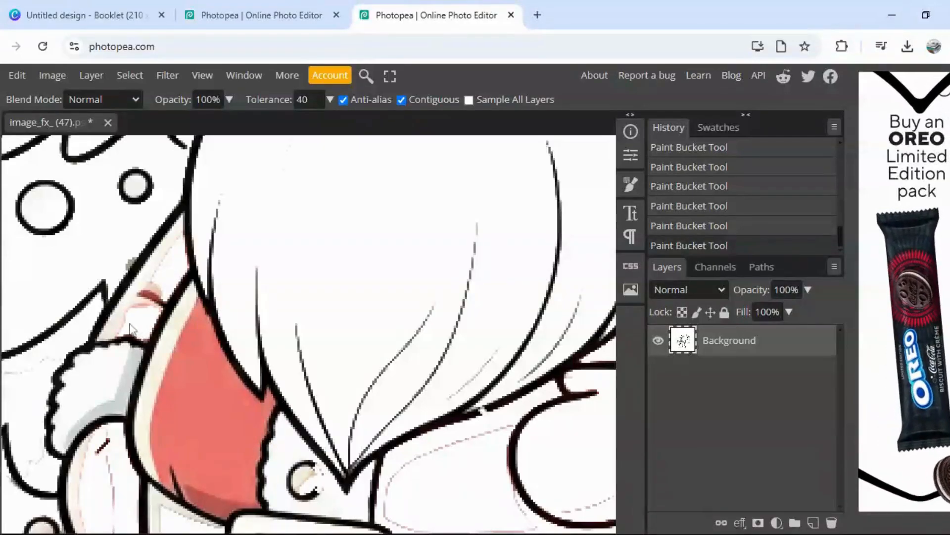
click(154, 297)
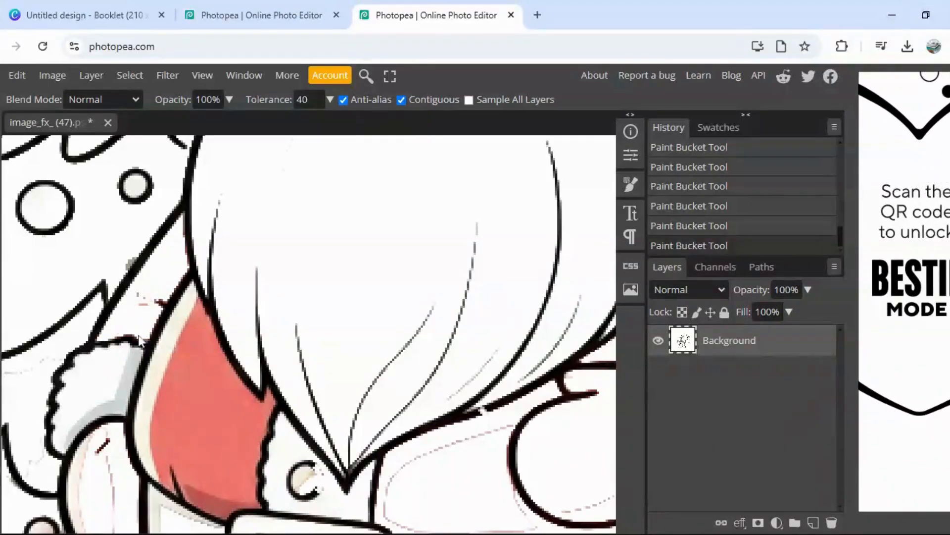
Step: Fill the red coat front beside the beard, the adjacent mitten and fur cuff, and the coat button with white
click(219, 462)
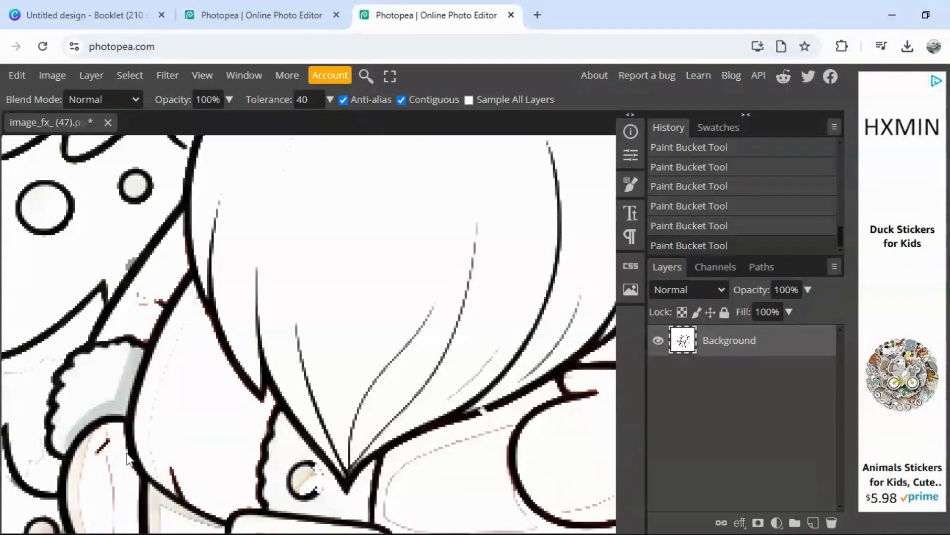
click(116, 499)
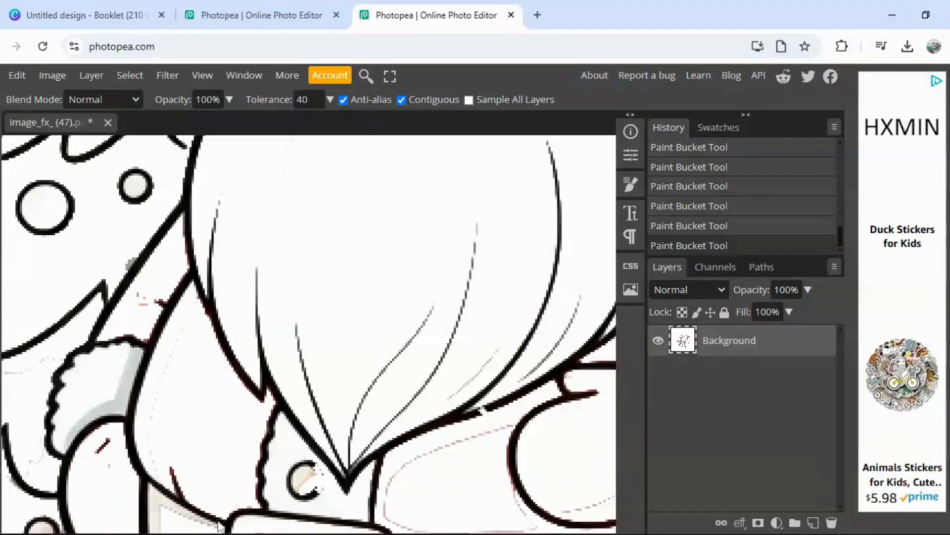
click(130, 371)
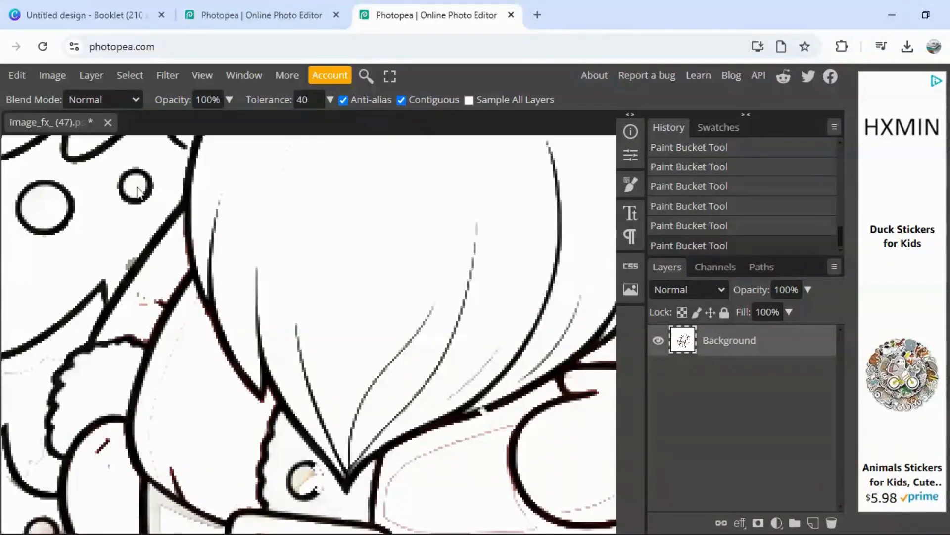
click(307, 481)
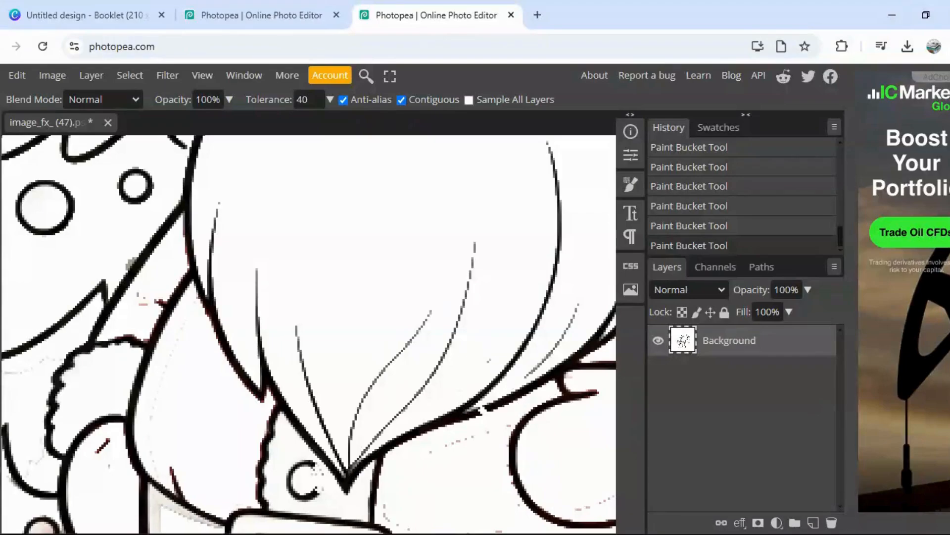
Step: Undo the fill on the small middle-tier ornament's outline and whiten the leftover shading beside that ornament
key(ctrl+minus)
key(ctrl+minus)
key(ctrl+minus)
key(ctrl+minus)
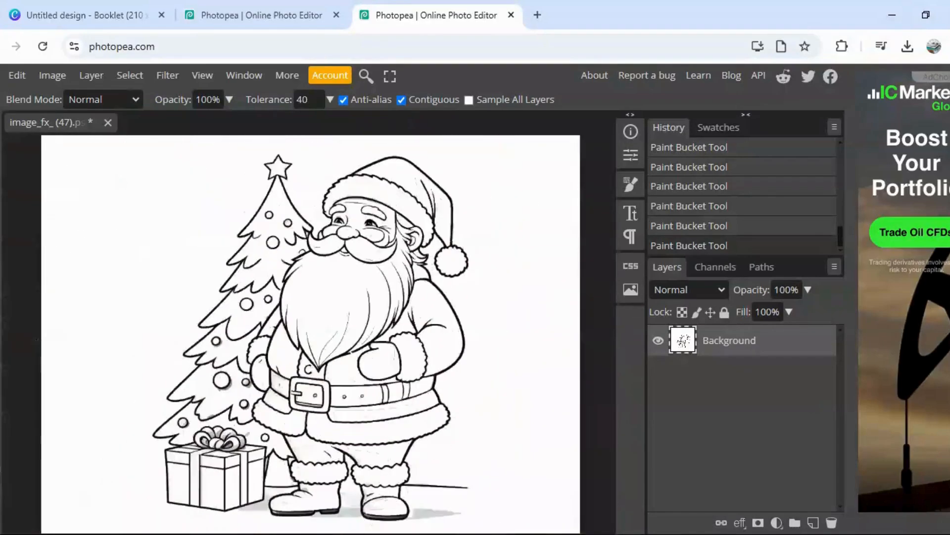
key(ctrl+minus)
key(ctrl+plus)
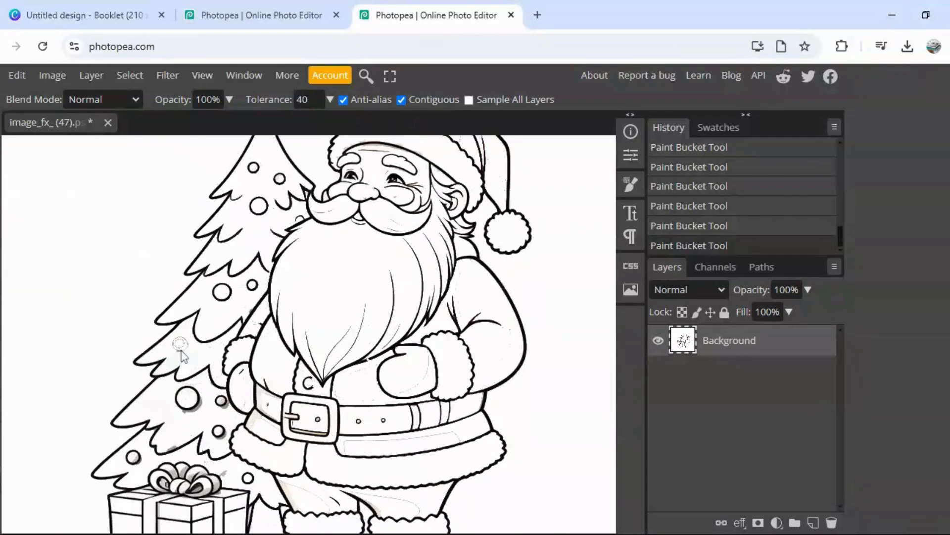
click(22, 73)
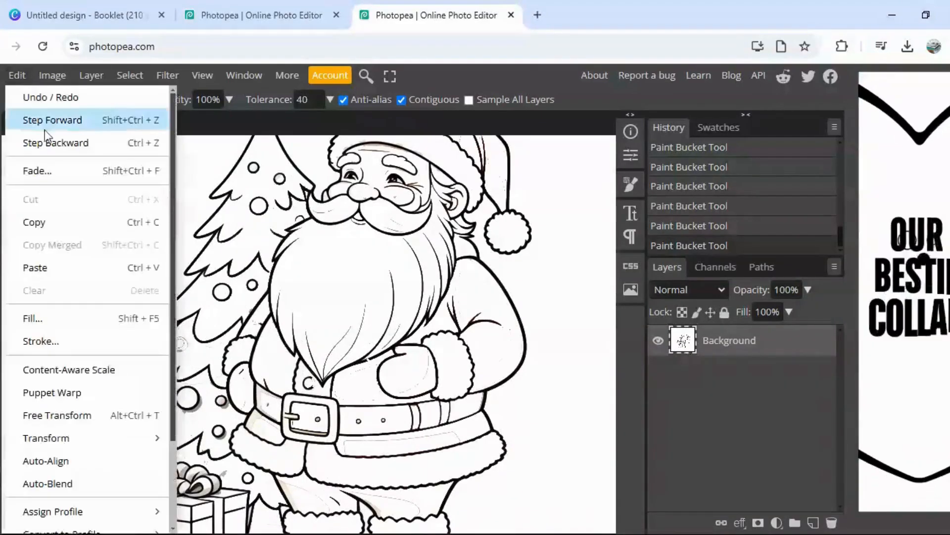
click(50, 142)
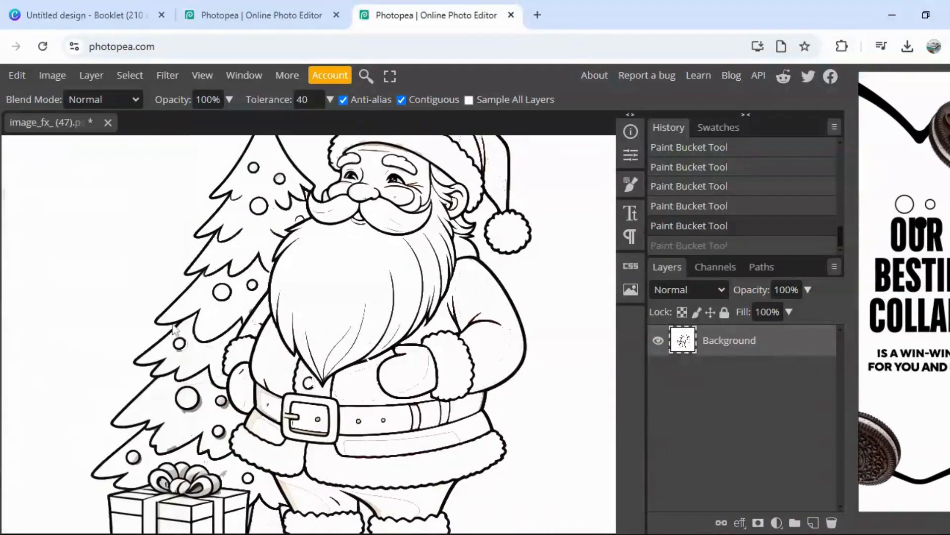
click(182, 353)
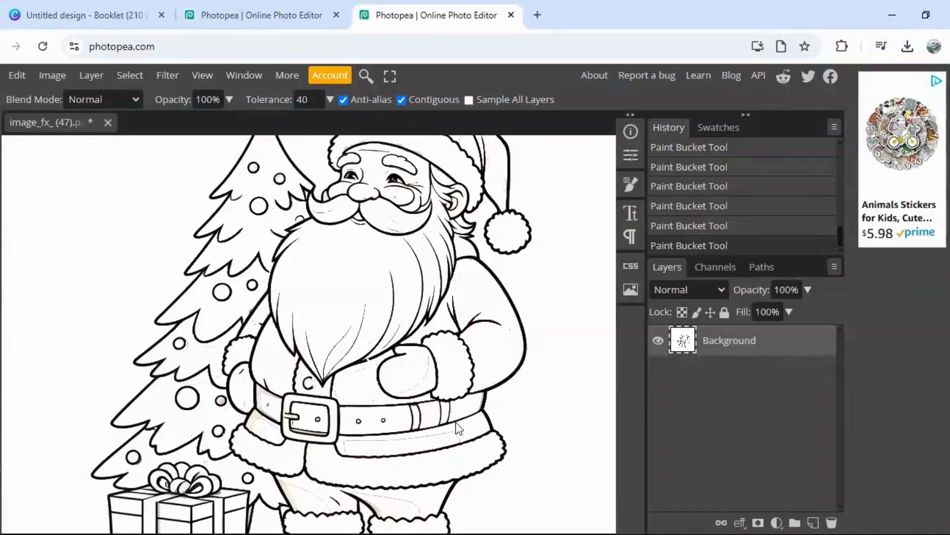
Step: Fill the gray ground shadows around Santa's boots with white
key(ctrl+minus)
key(ctrl+minus)
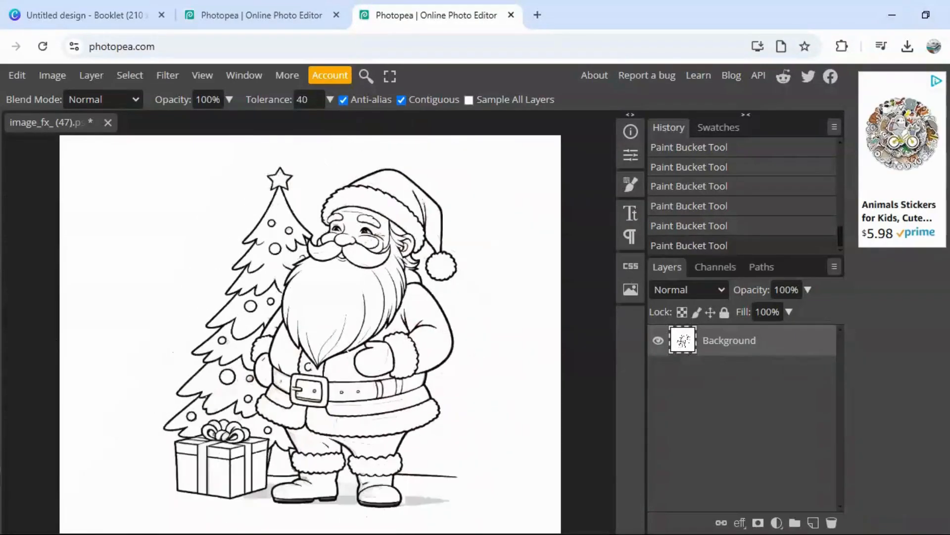
click(271, 498)
click(341, 502)
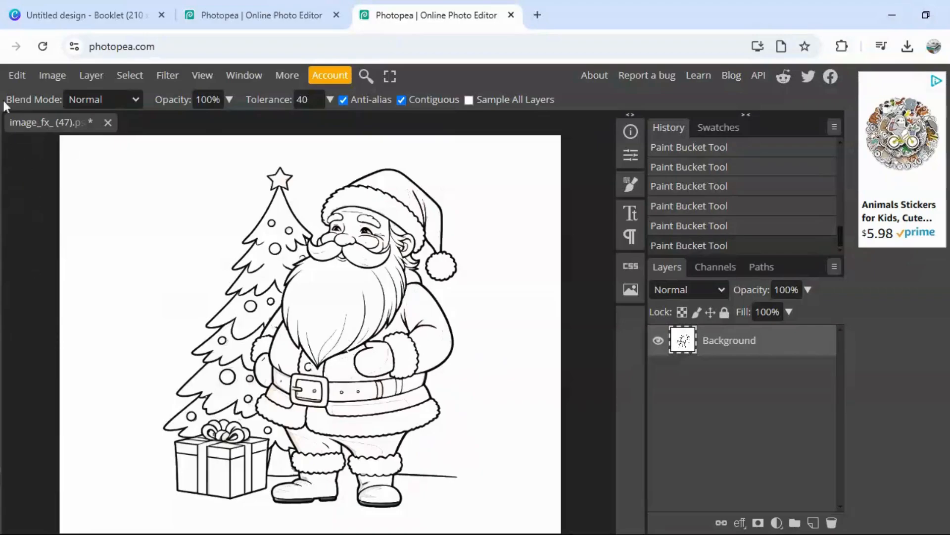
click(2, 75)
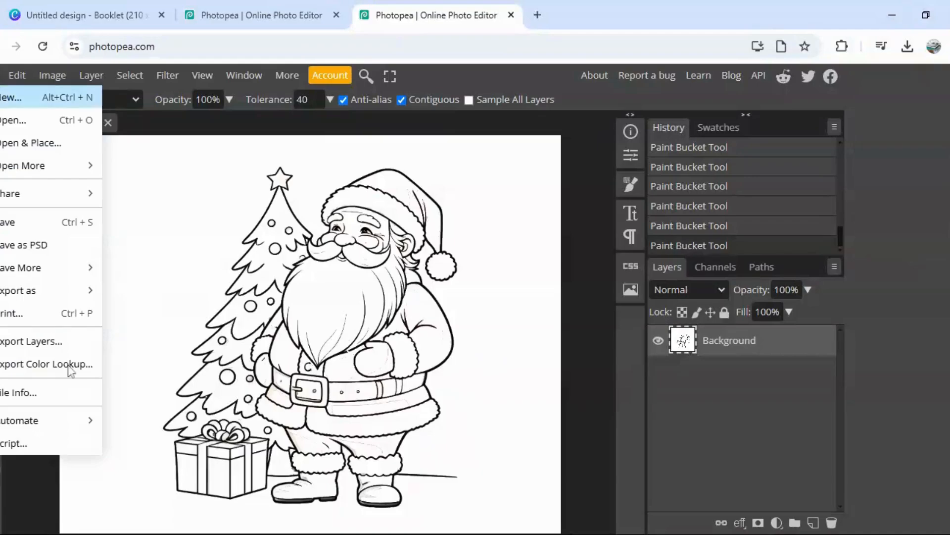
mouse_move(85, 295)
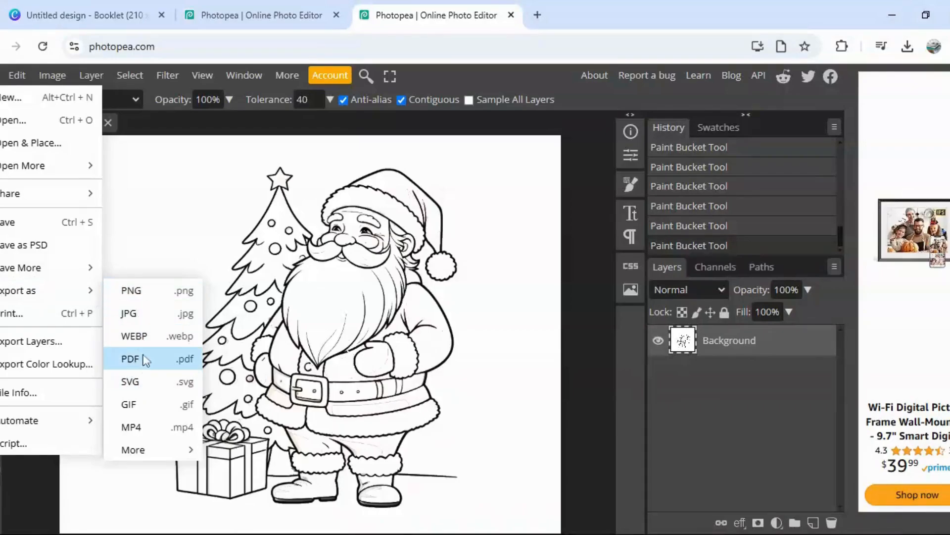
click(131, 291)
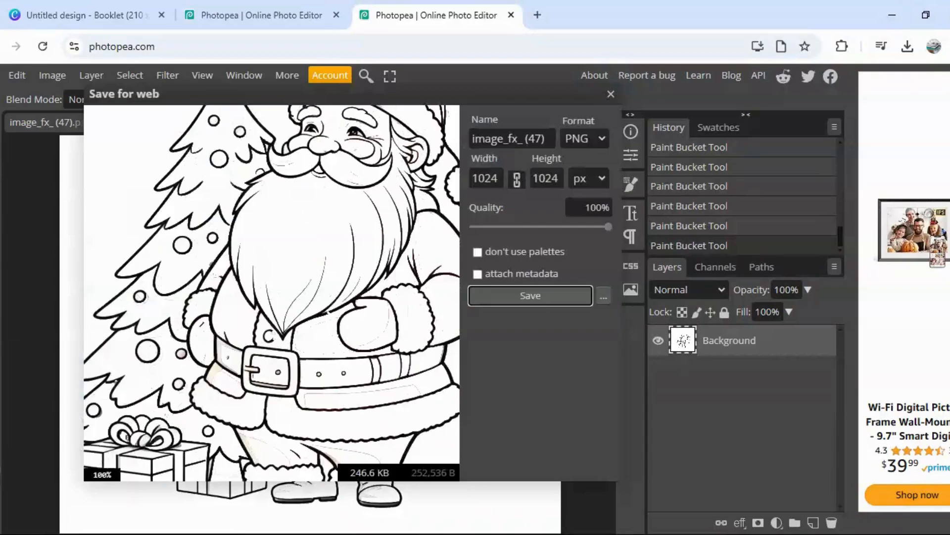
click(611, 94)
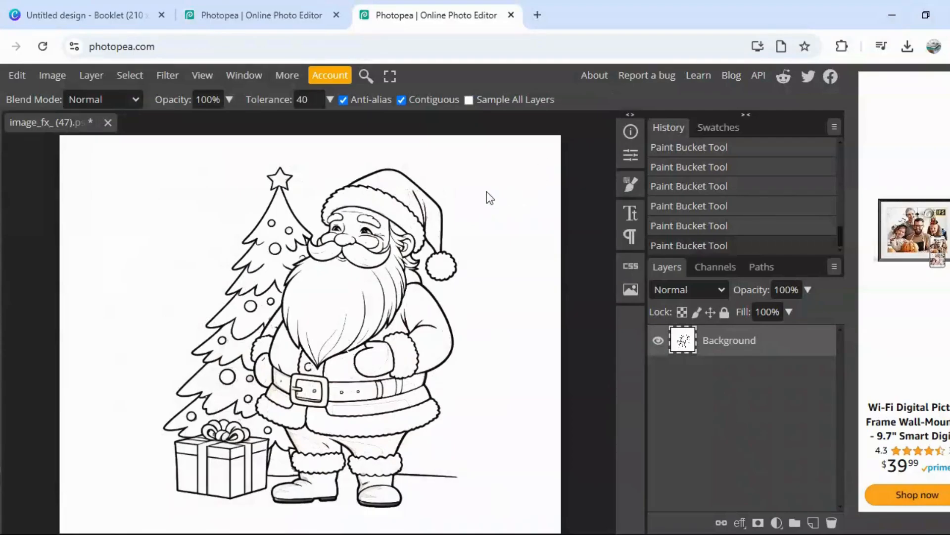
Step: Export the finished Santa coloring page as a PNG file
key(ctrl+minus)
key(ctrl+minus)
key(ctrl+minus)
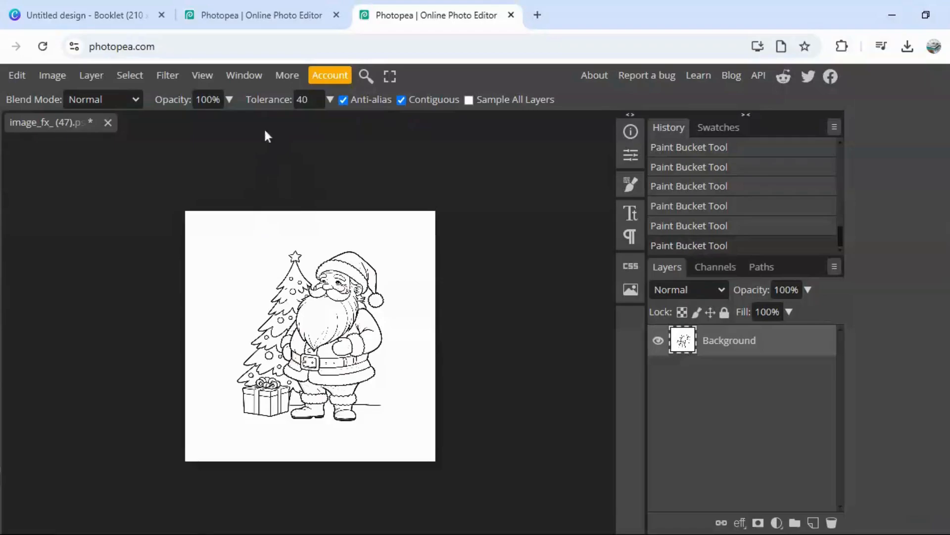
click(1, 75)
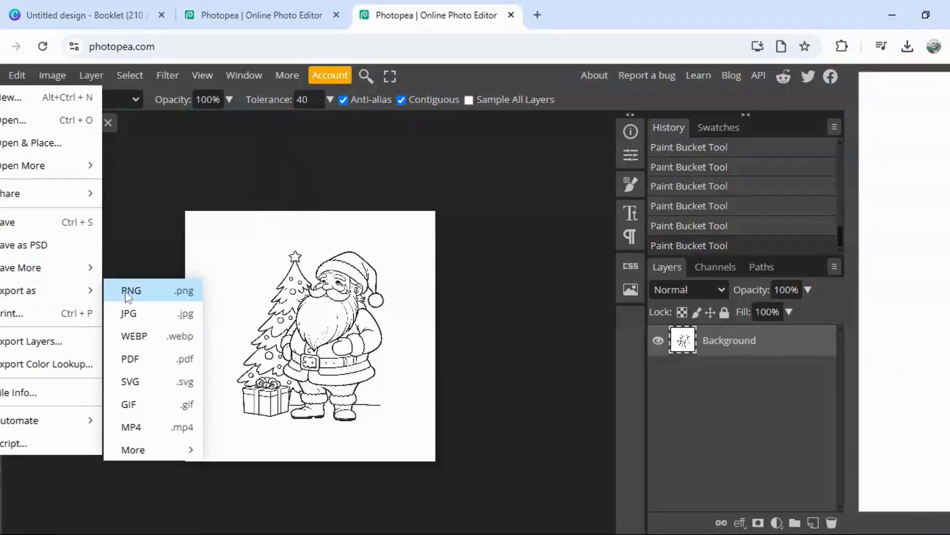
click(129, 292)
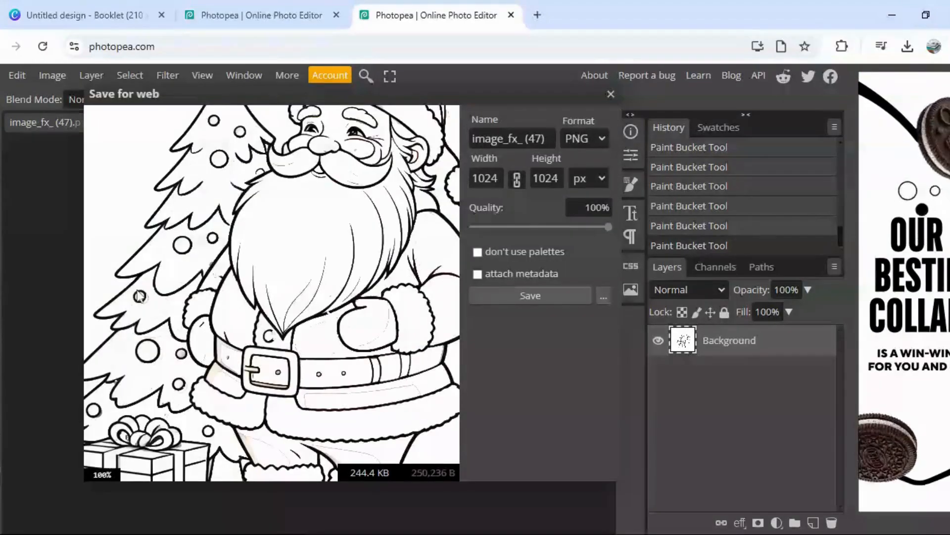
click(553, 297)
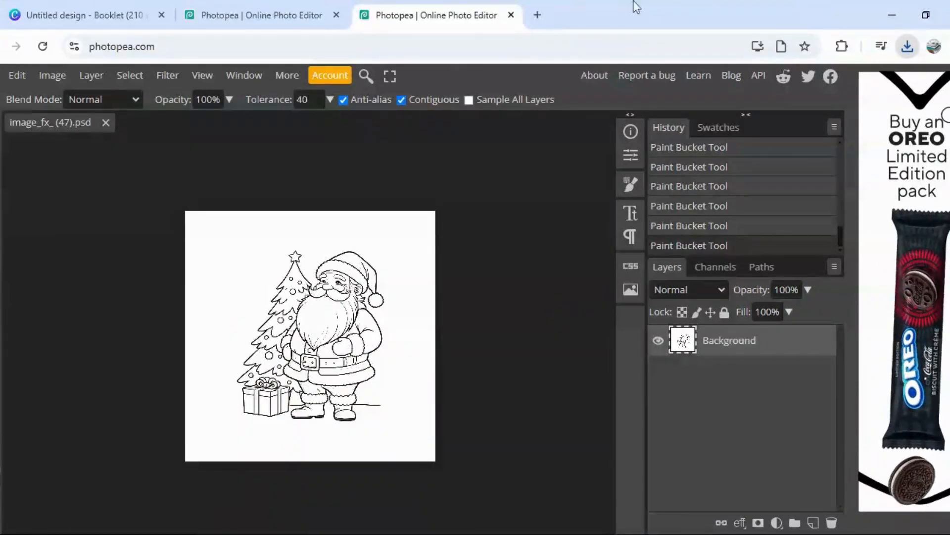
click(163, 5)
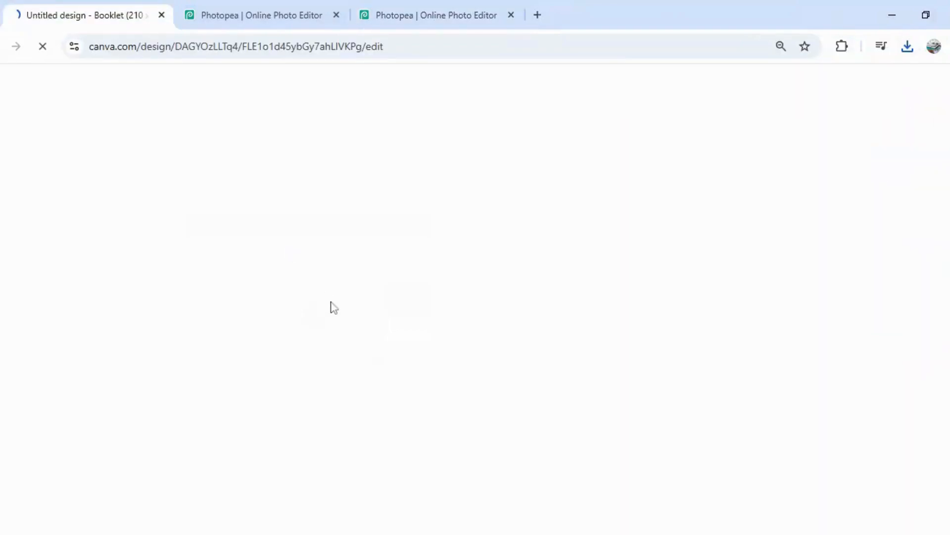
click(296, 6)
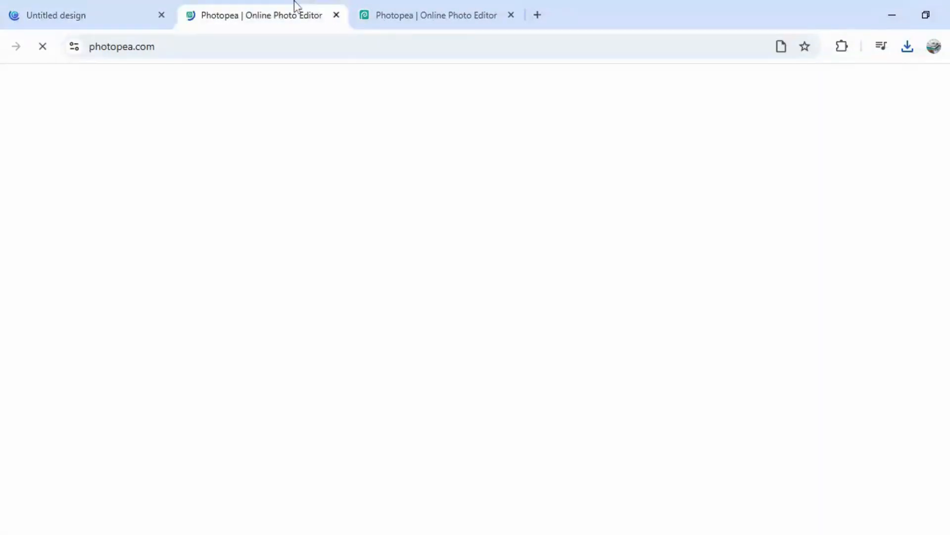
click(422, 1)
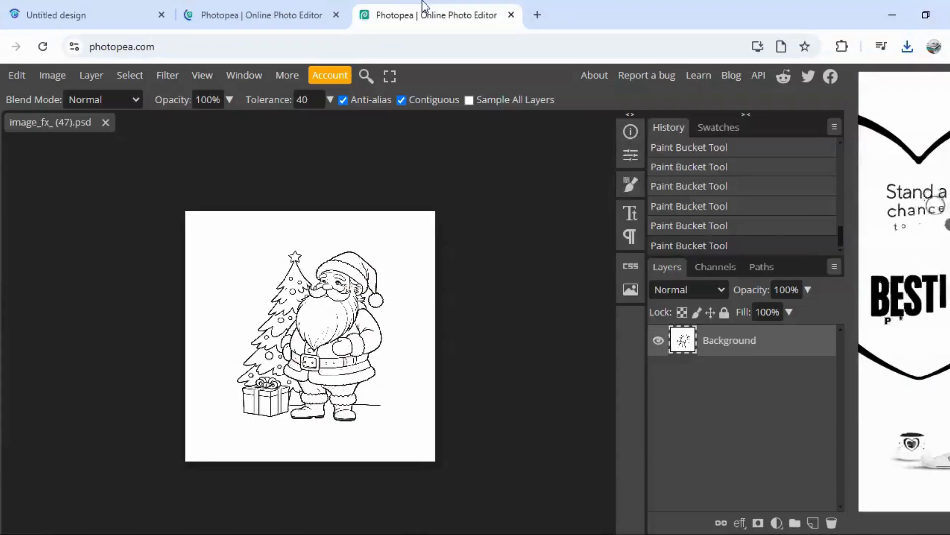